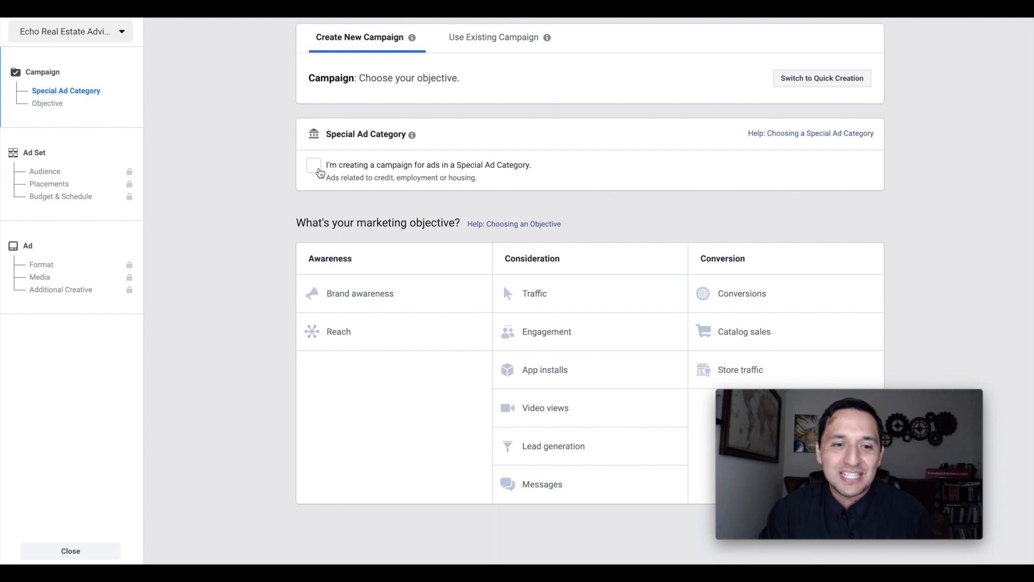
# - Declare the campaign as a Special Ad Category campaign and set its ad category to Housing
pyautogui.click(319, 170)
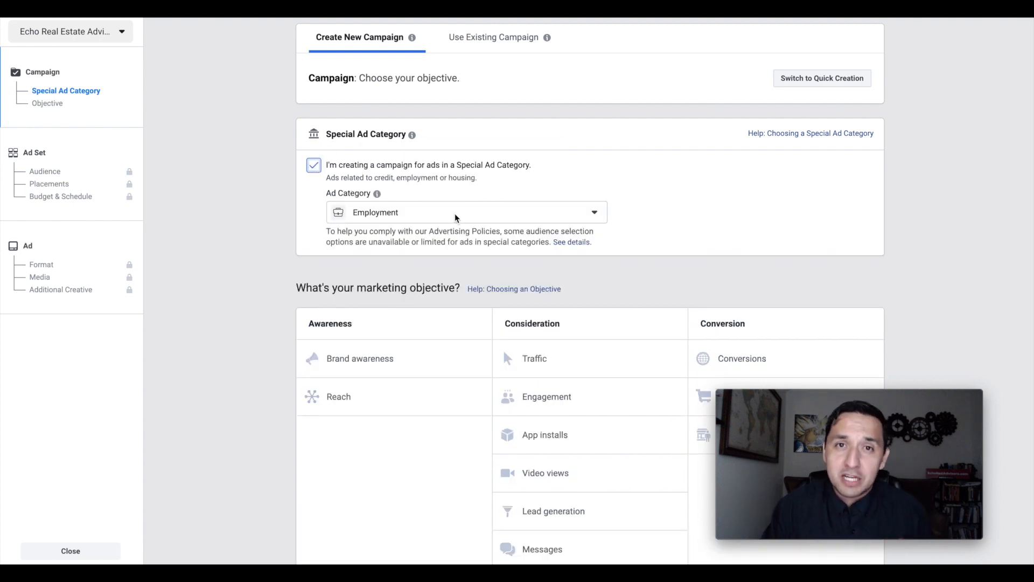
pyautogui.click(455, 216)
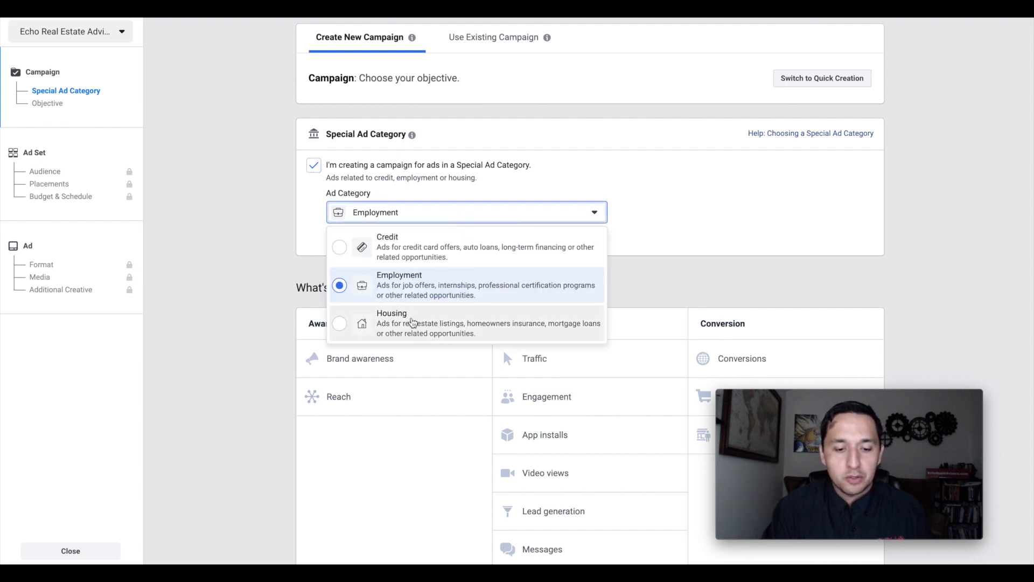
pyautogui.click(412, 322)
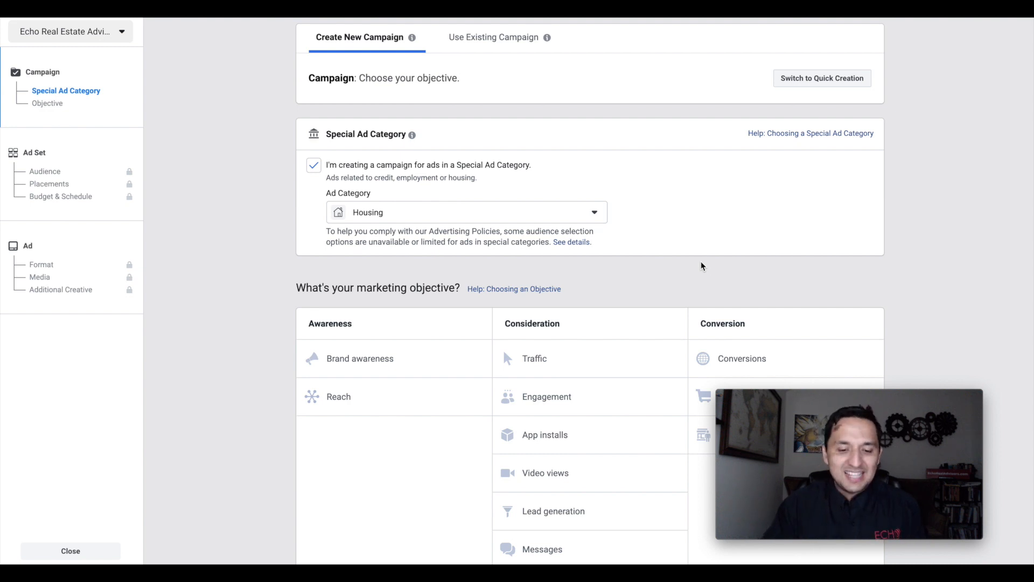
# - Choose Traffic as the campaign's marketing objective
pyautogui.scroll(-1, 701, 266)
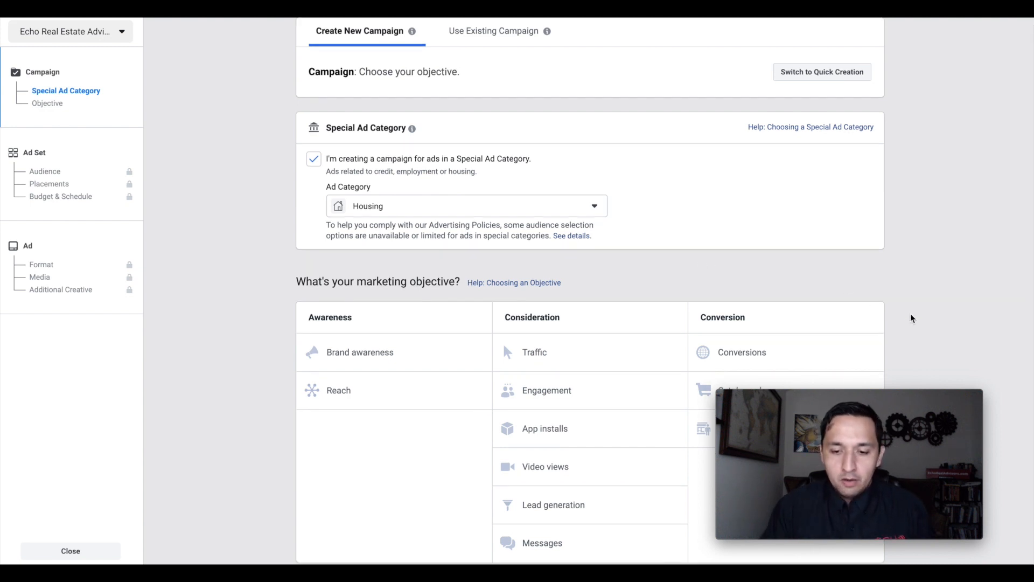
pyautogui.click(528, 353)
pyautogui.scroll(-3, 929, 341)
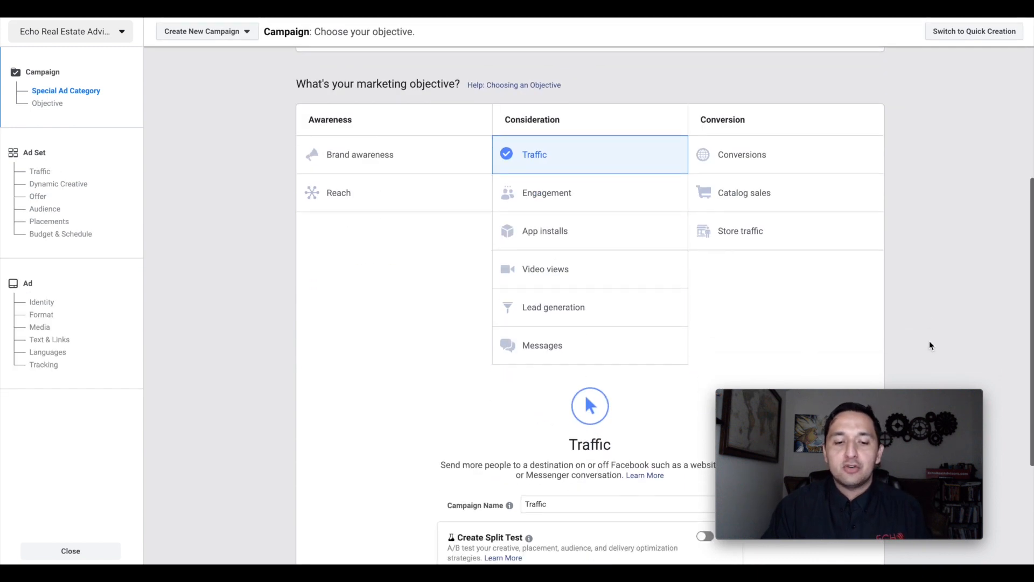
pyautogui.scroll(1, 930, 345)
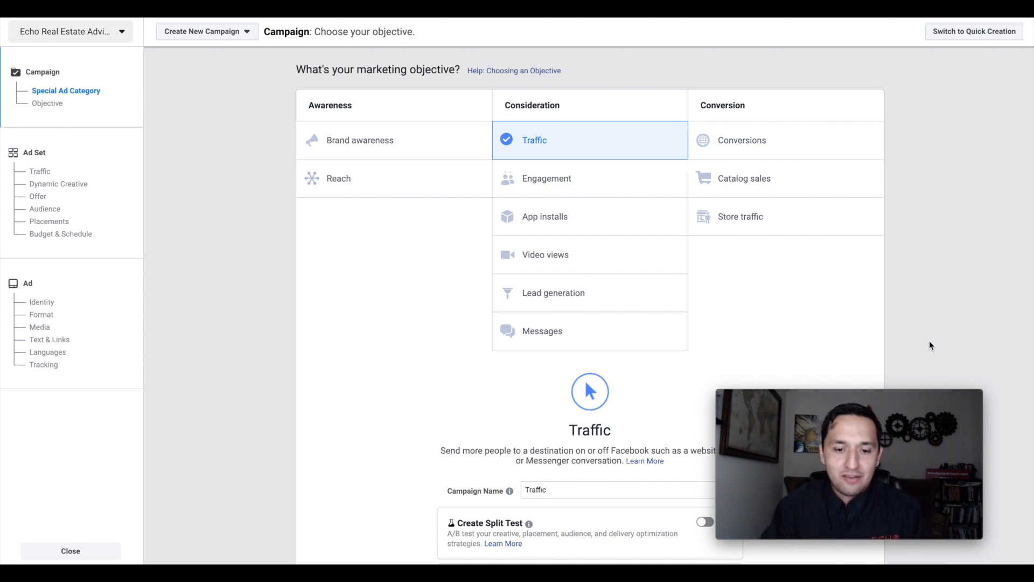
# - Name the campaign TRAF-Instagram and continue to the ad set settings
pyautogui.doubleClick(556, 489)
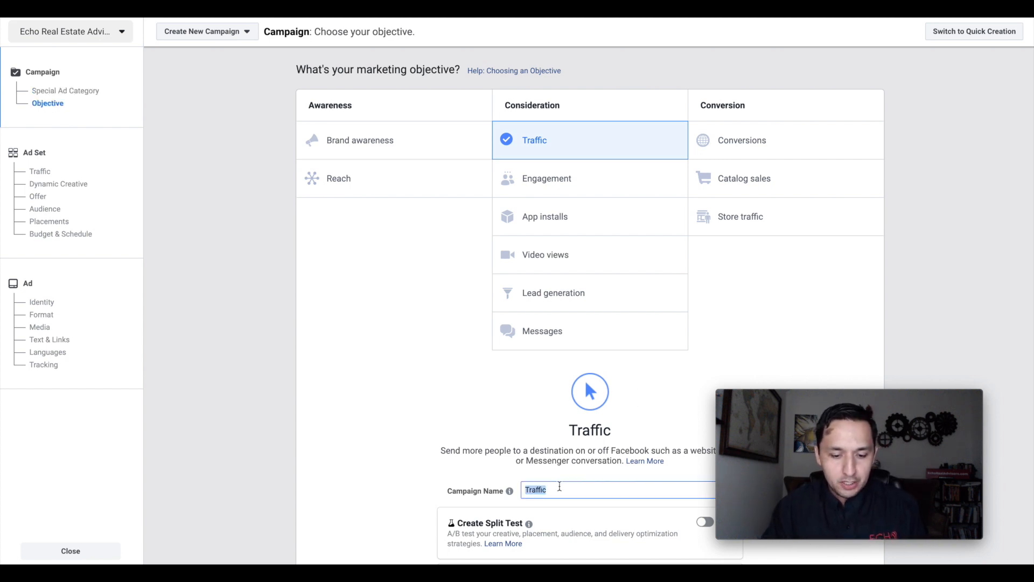
pyautogui.scroll(-3, 557, 488)
pyautogui.write('TRAF-')
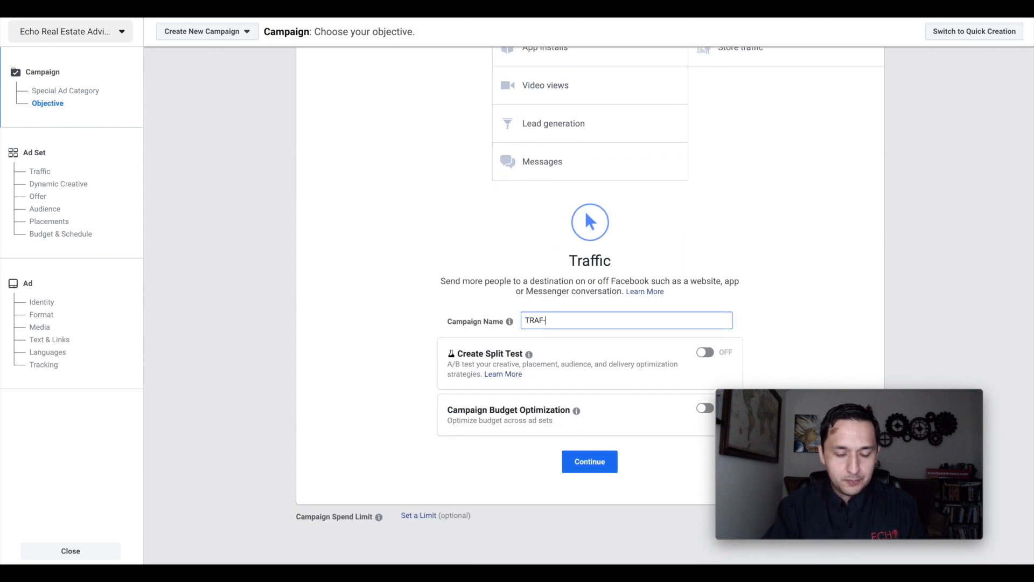
pyautogui.write('Instagram')
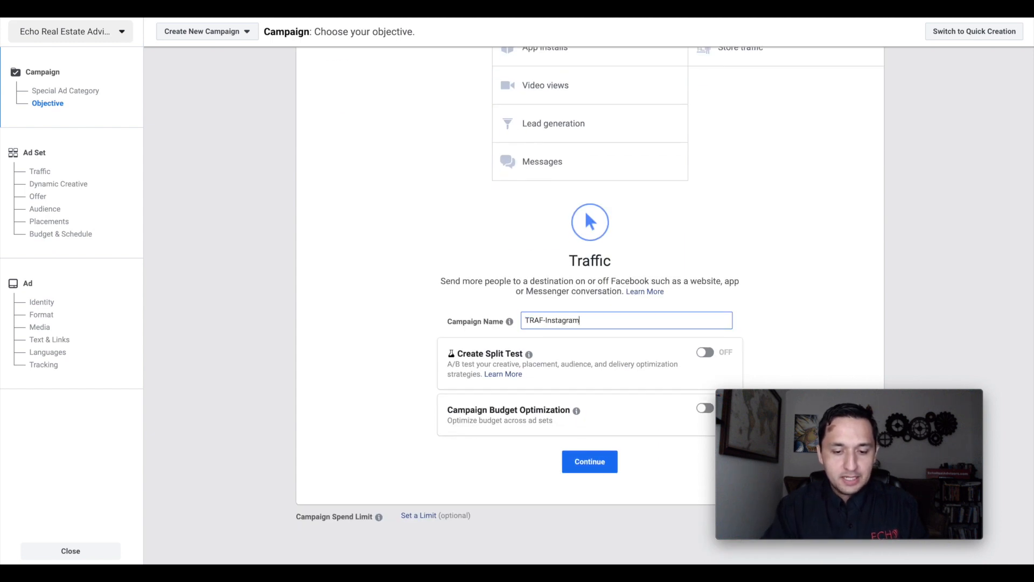
pyautogui.click(580, 469)
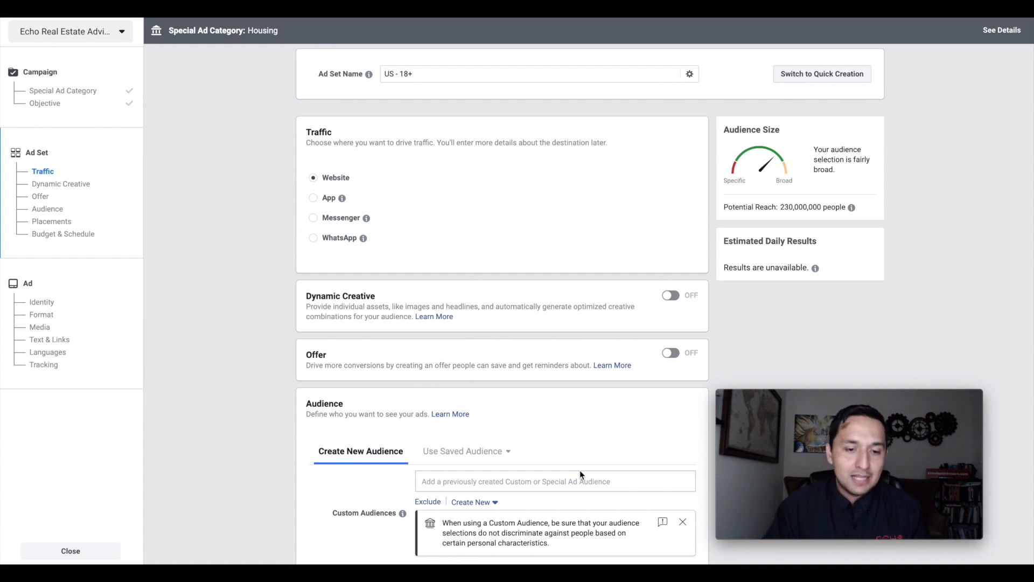
# - Rename the ad set as TRAF-Instagram
pyautogui.moveTo(429, 73); pyautogui.dragTo(302, 71)
pyautogui.write('TAR')
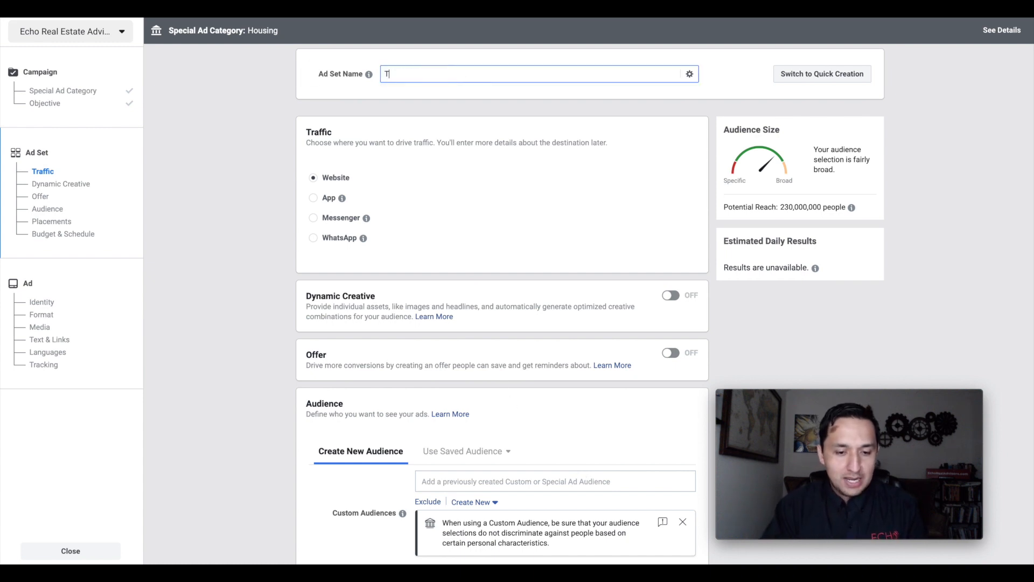
pyautogui.press('BackSpace')
pyautogui.press('BackSpace')
pyautogui.write('RAF')
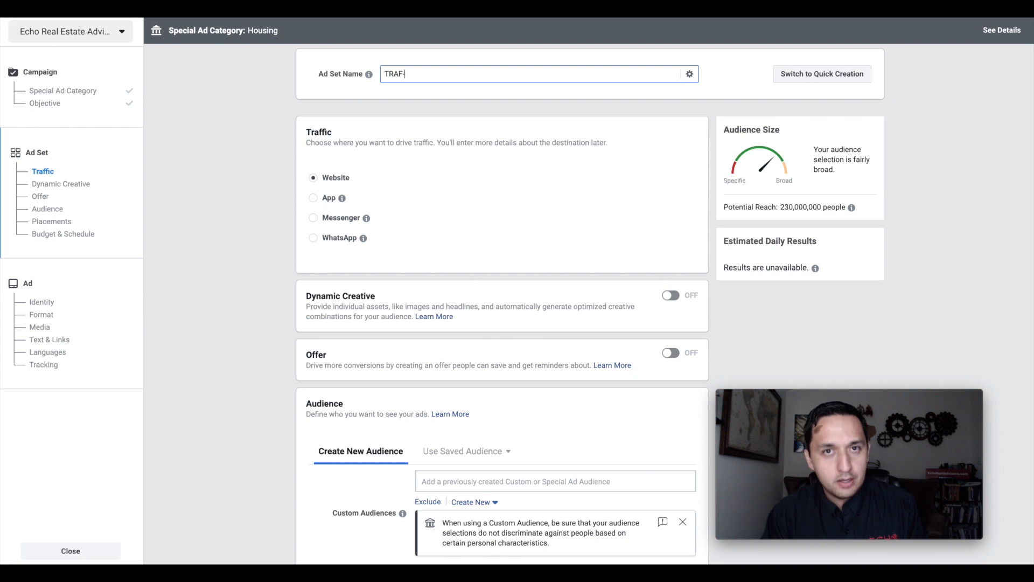
pyautogui.write('nsta')
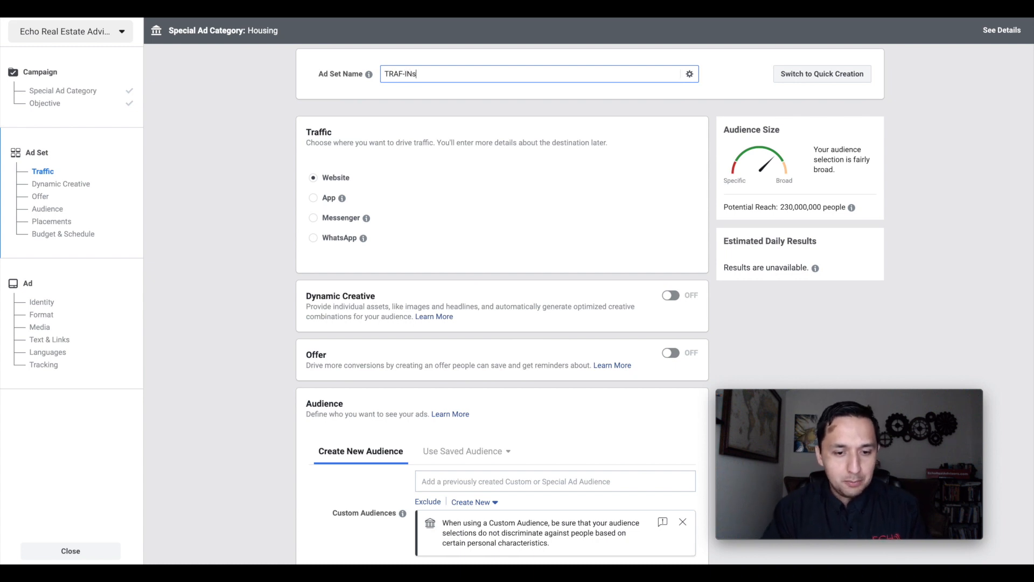
pyautogui.write('gram')
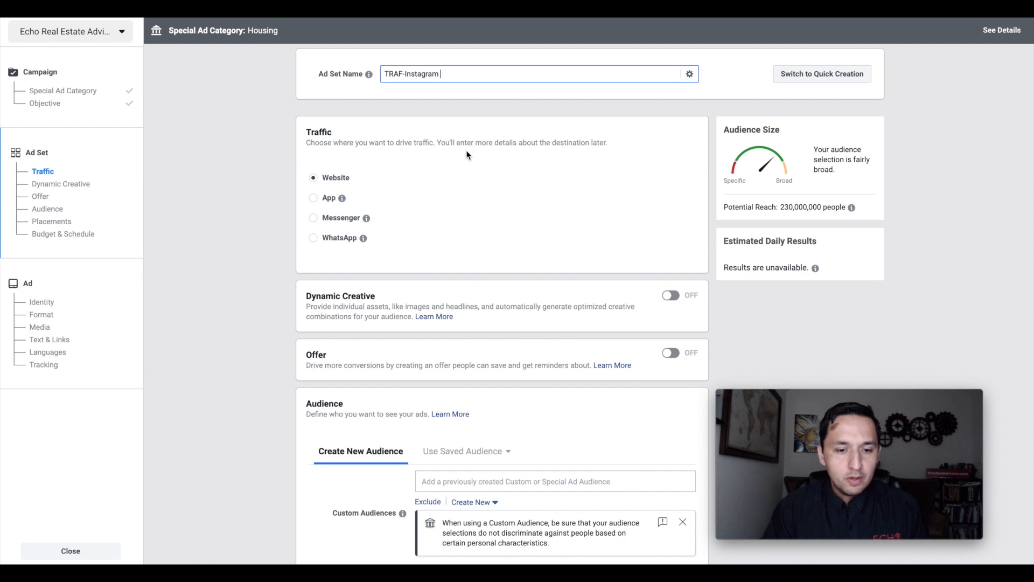
# - Restrict the new audience's location targeting to people who live in this location
pyautogui.scroll(-3, 466, 155)
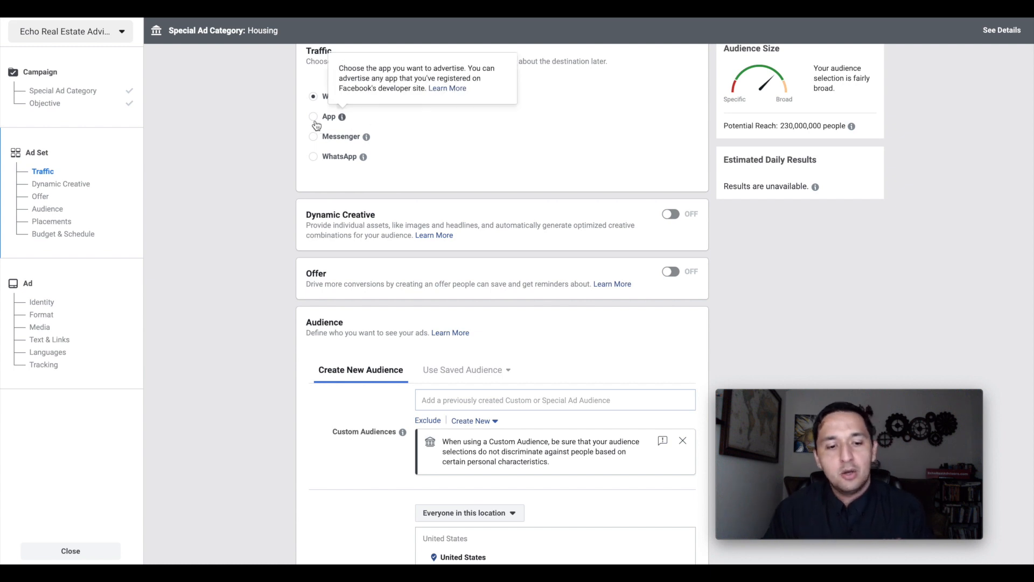
pyautogui.moveTo(361, 156)
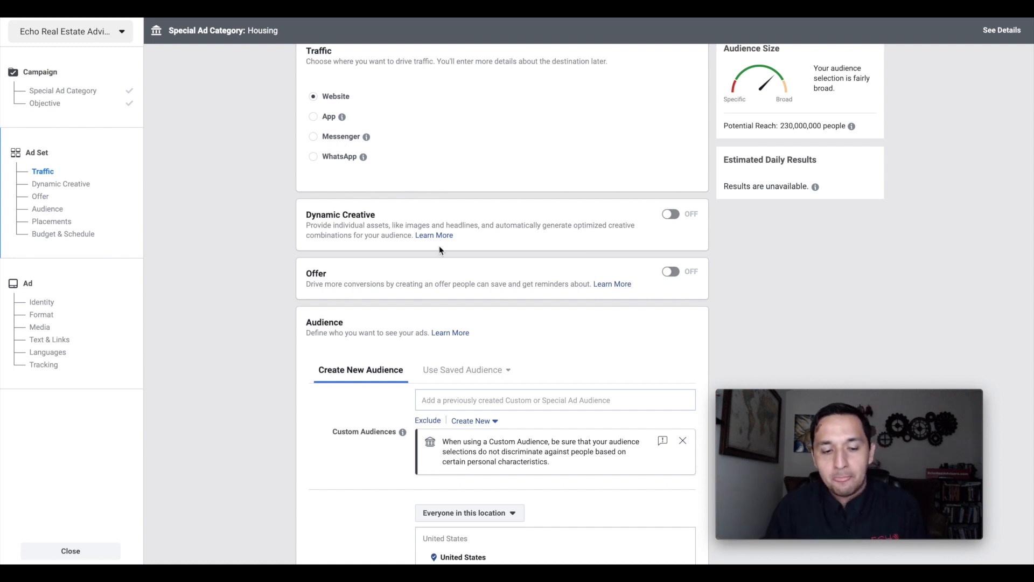
pyautogui.scroll(-1, 439, 246)
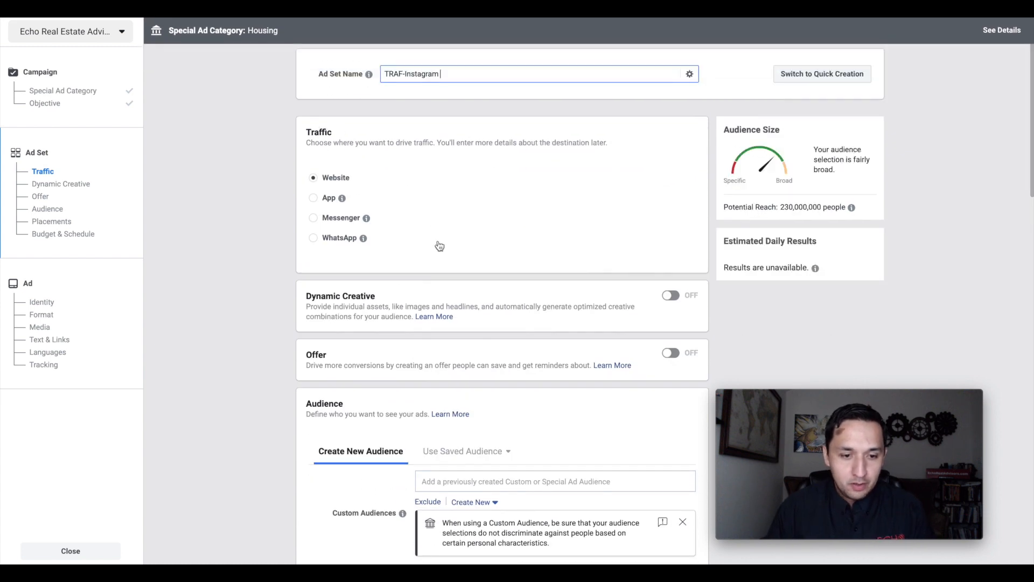
pyautogui.scroll(-1, 438, 241)
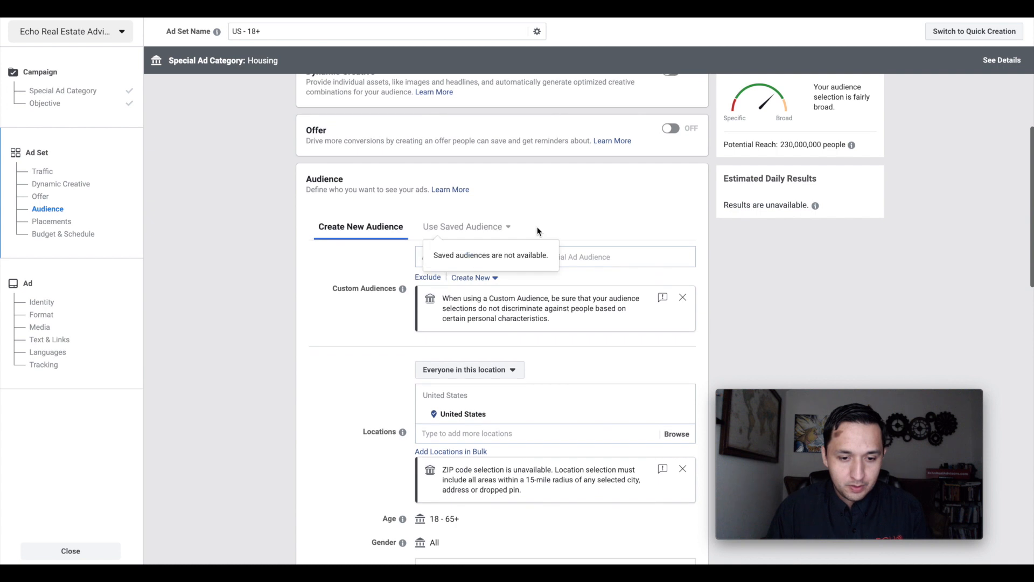
pyautogui.scroll(-2, 712, 238)
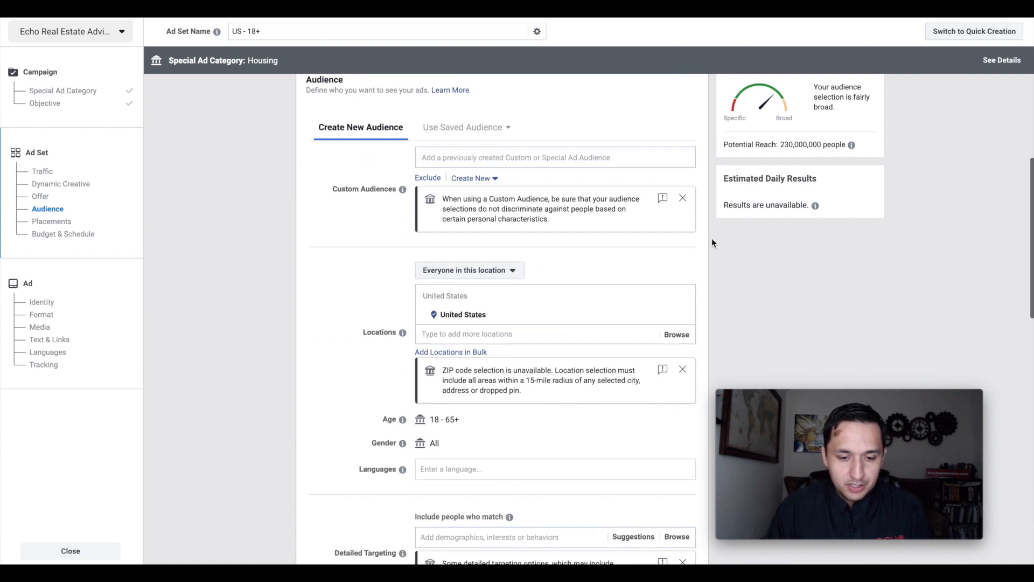
pyautogui.click(466, 267)
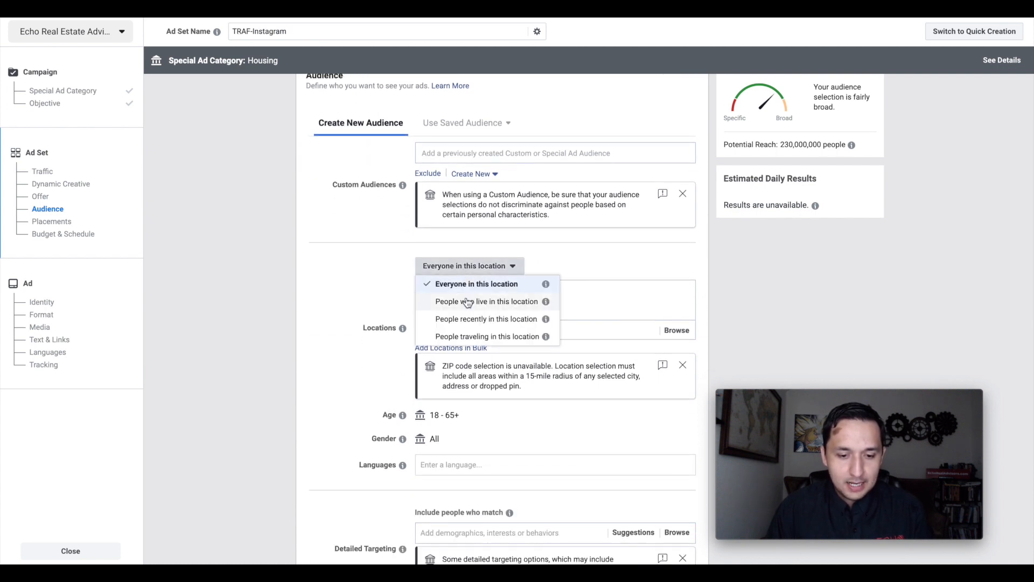
pyautogui.click(467, 302)
# - Target the city of Arlington, Texas, United States as the audience location and check its radius options
pyautogui.click(450, 329)
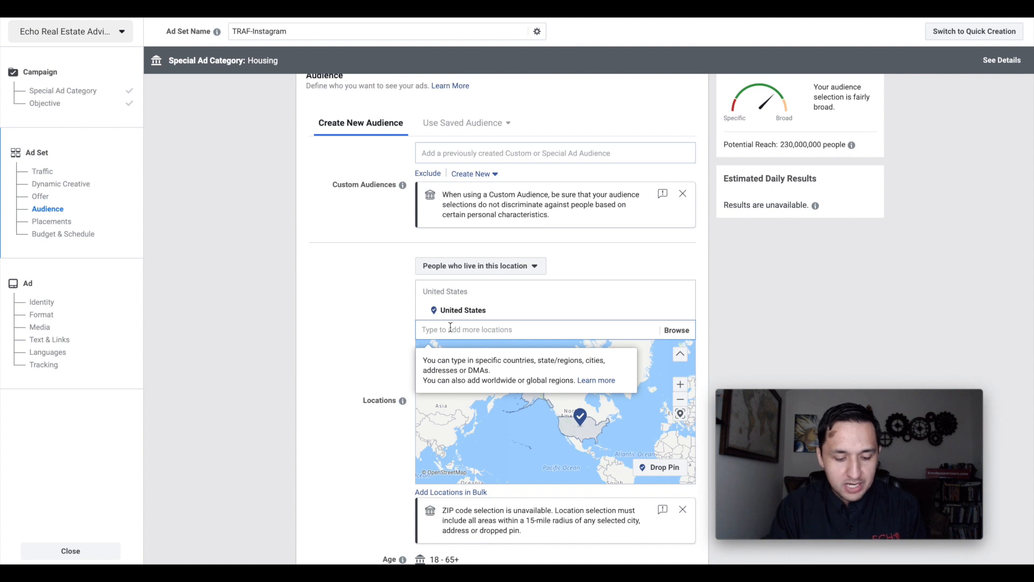
pyautogui.write('arl')
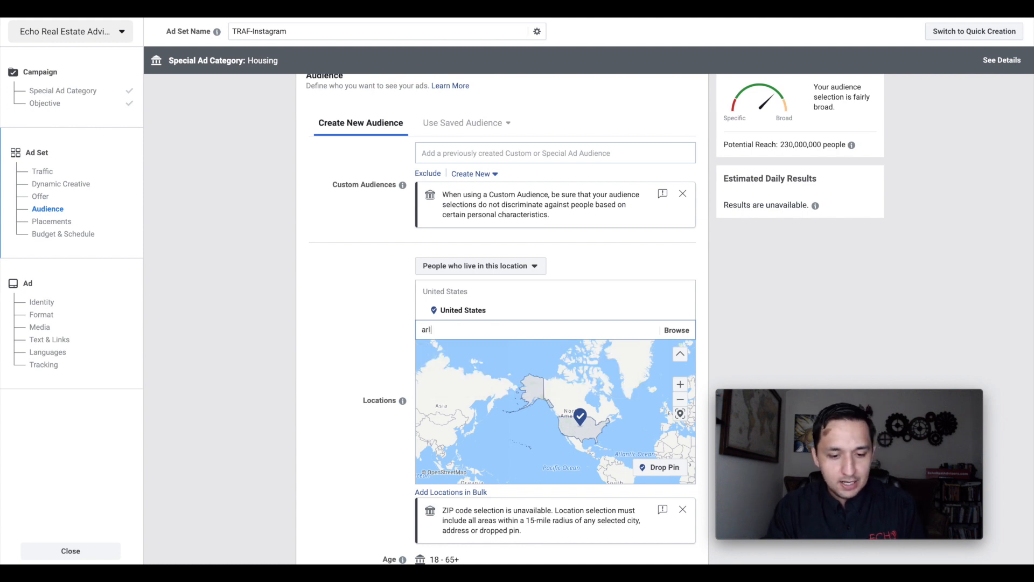
pyautogui.write('ington,')
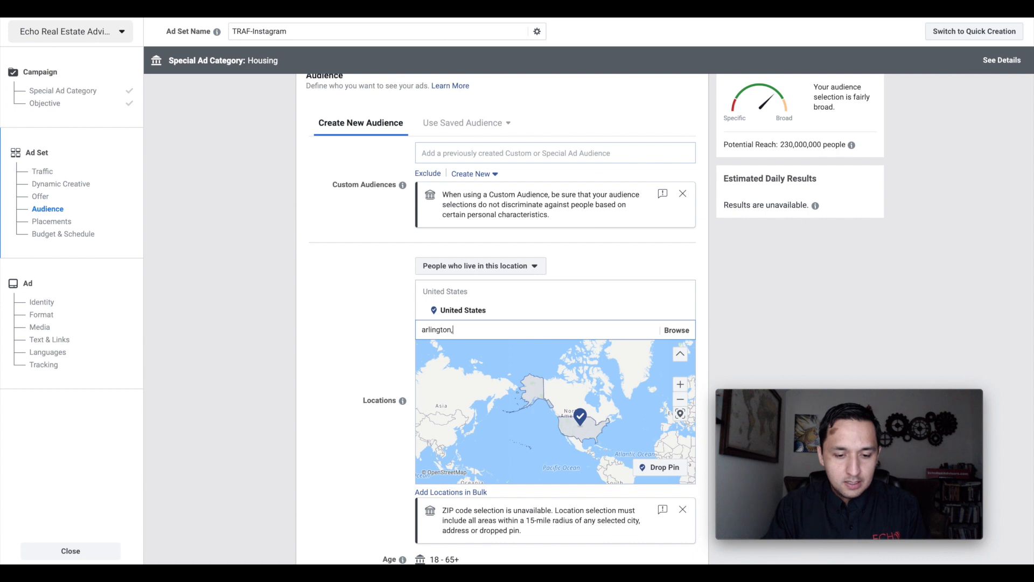
pyautogui.write(' texas')
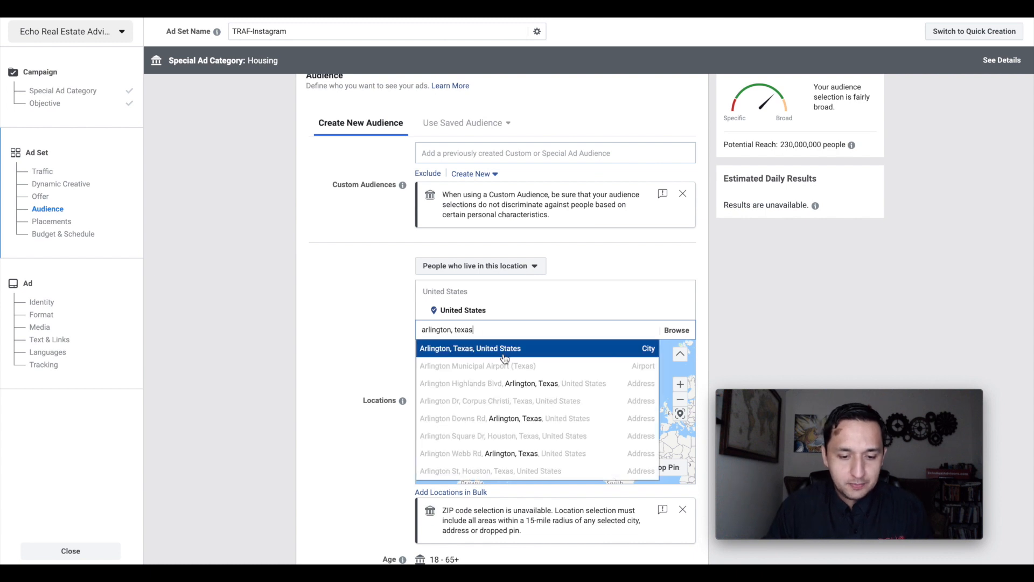
pyautogui.click(494, 348)
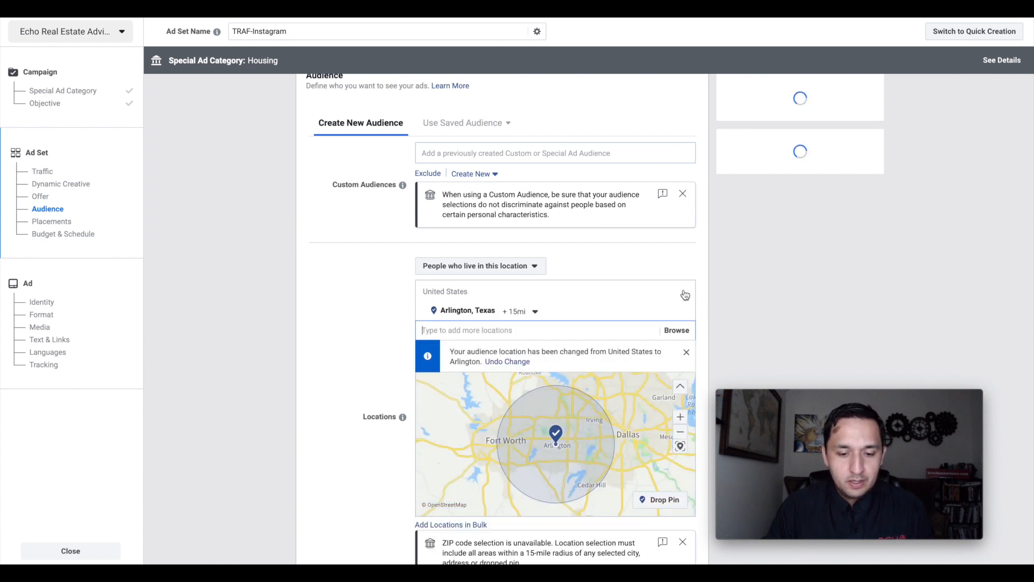
pyautogui.click(528, 317)
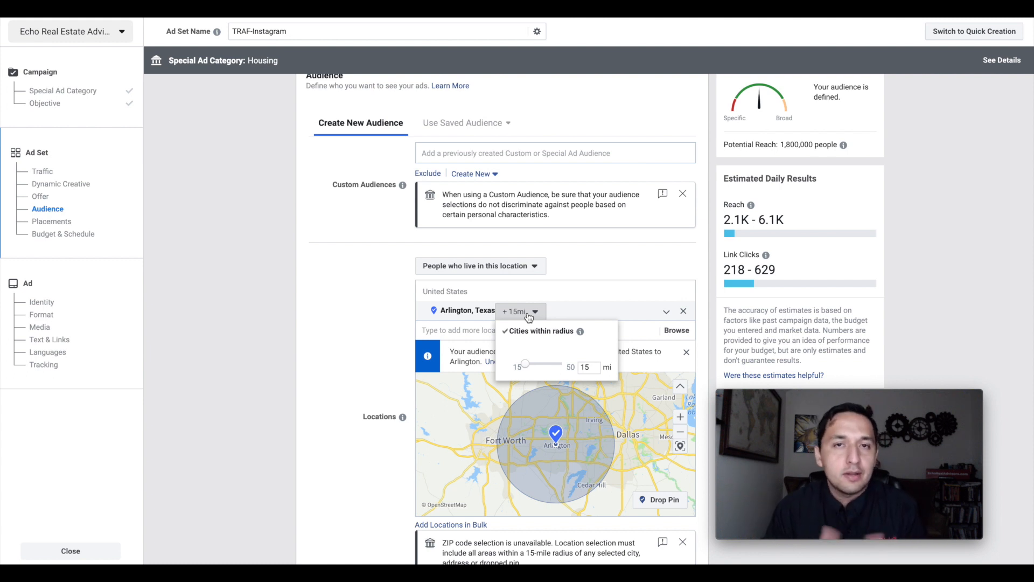
pyautogui.click(331, 302)
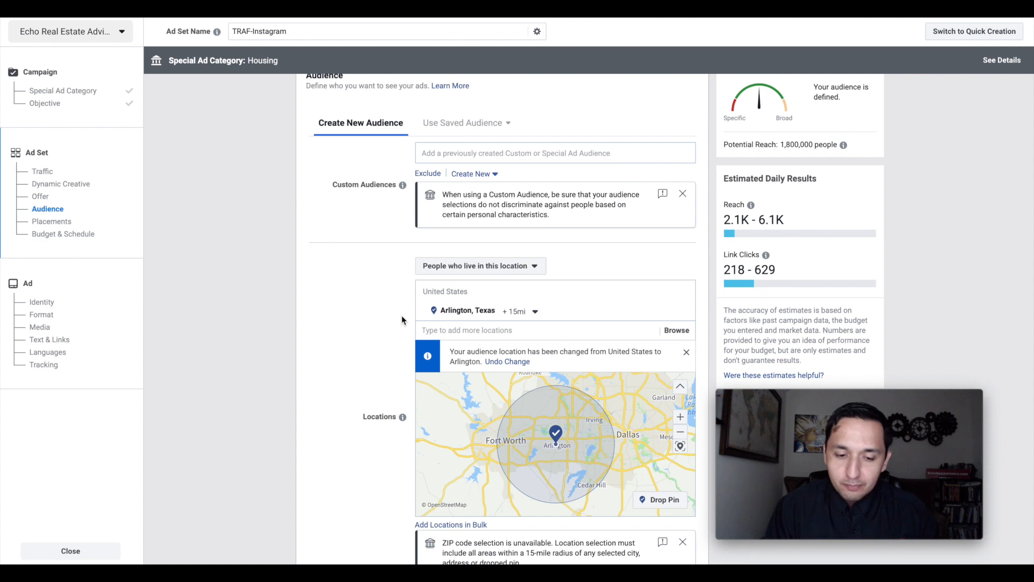
# - Review the audience's location map, age, gender, language, detailed targeting and connection settings under the Housing category
pyautogui.scroll(-2, 402, 318)
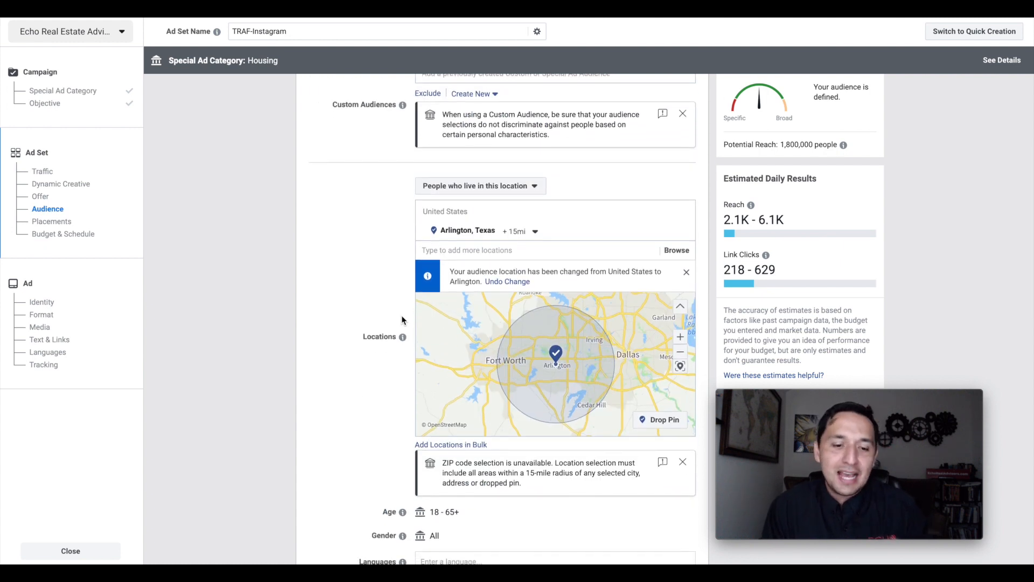
pyautogui.scroll(-1, 401, 319)
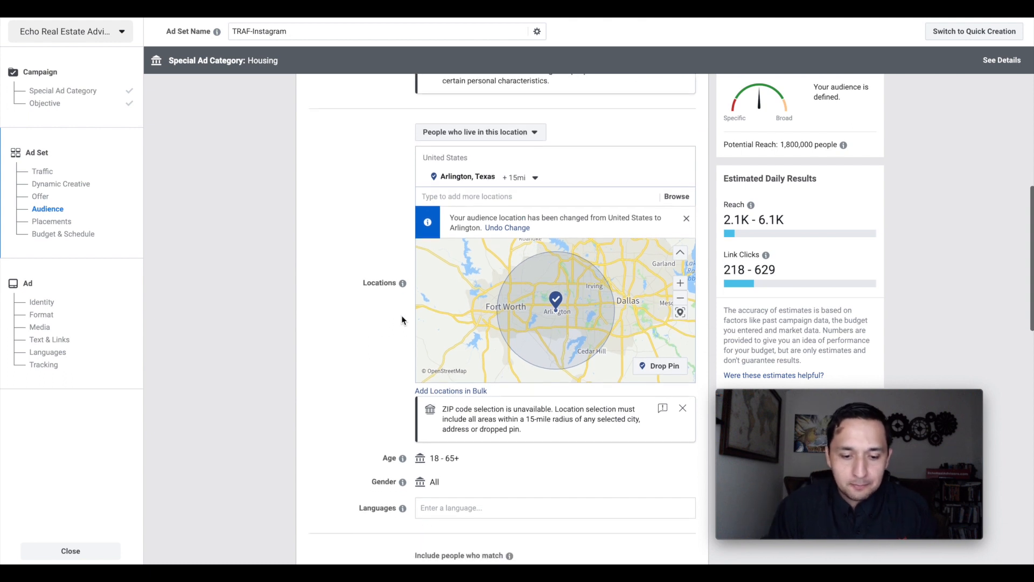
pyautogui.scroll(1, 402, 319)
pyautogui.scroll(1, 402, 320)
pyautogui.scroll(-1, 402, 318)
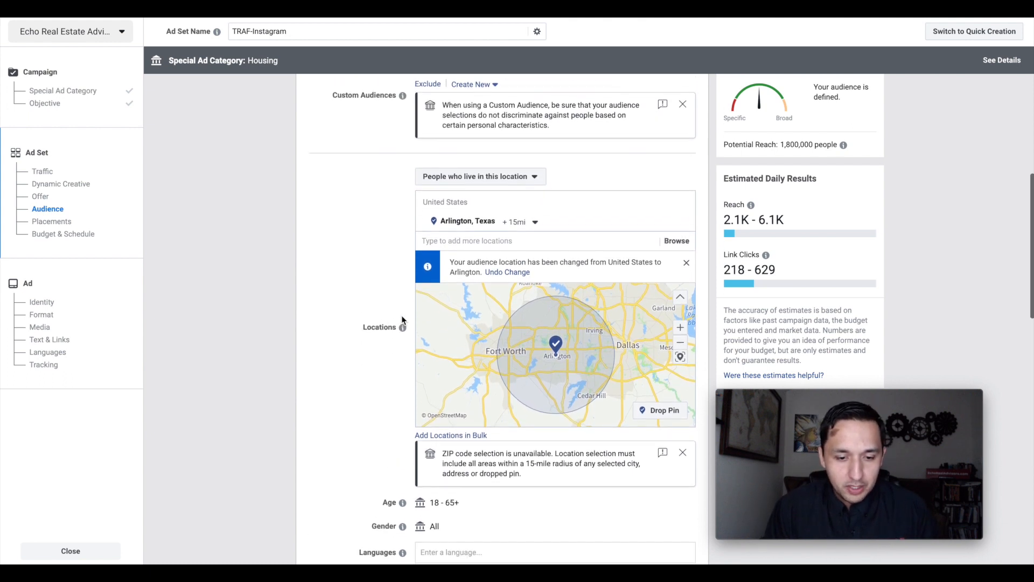
pyautogui.scroll(-1, 571, 300)
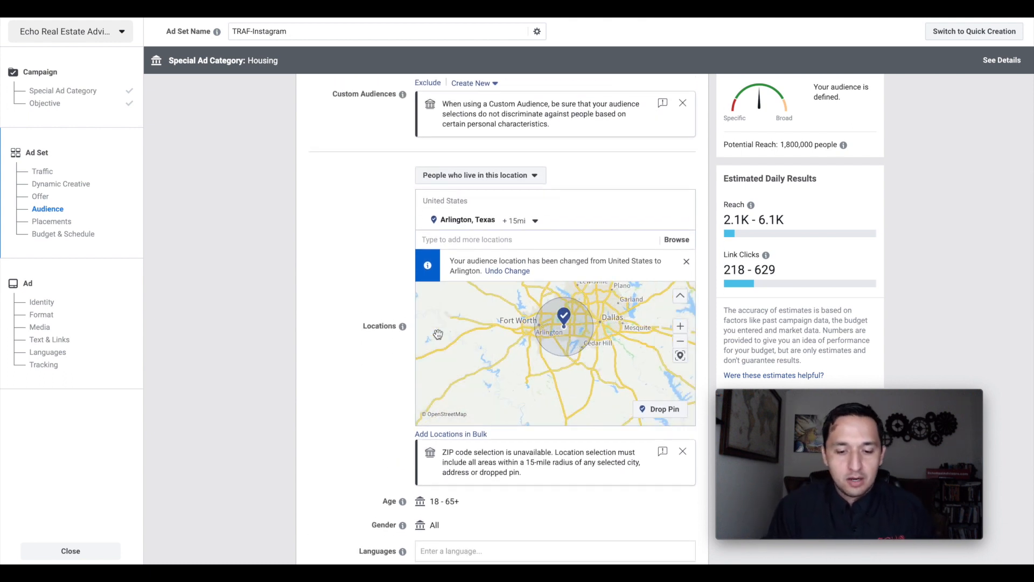
pyautogui.scroll(-1, 356, 432)
pyautogui.scroll(-4, 356, 432)
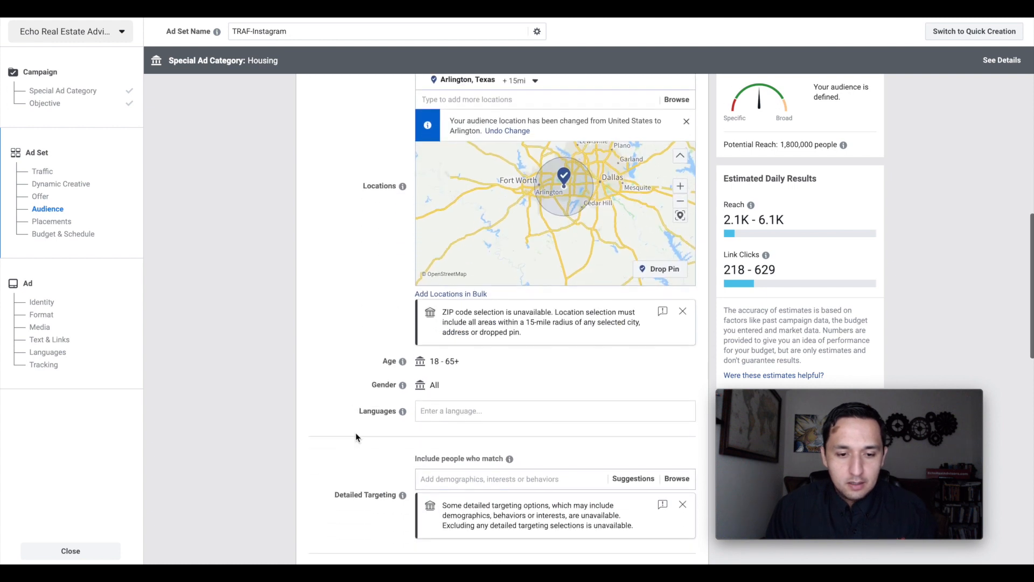
pyautogui.scroll(-1, 355, 432)
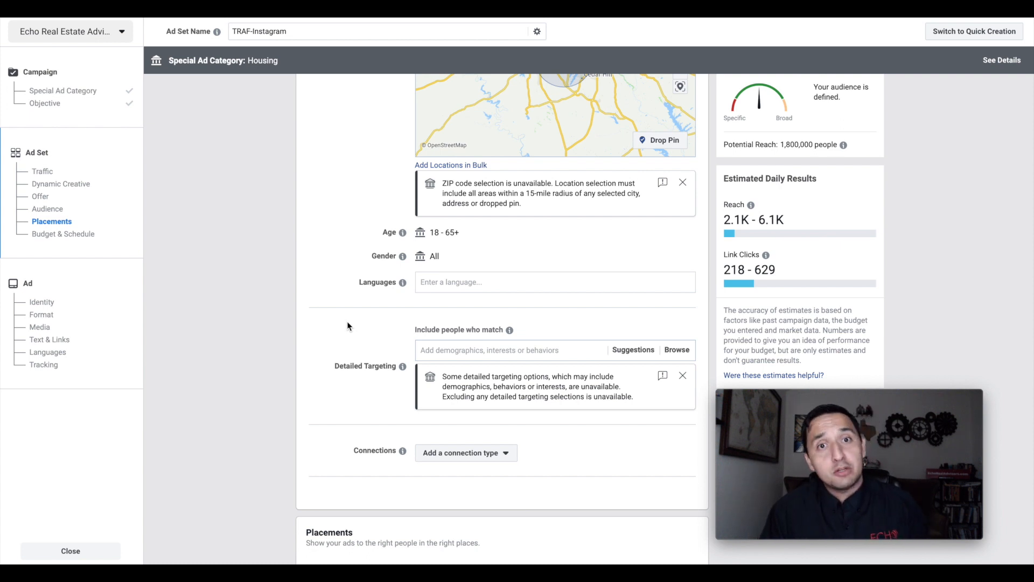
pyautogui.scroll(-1, 347, 322)
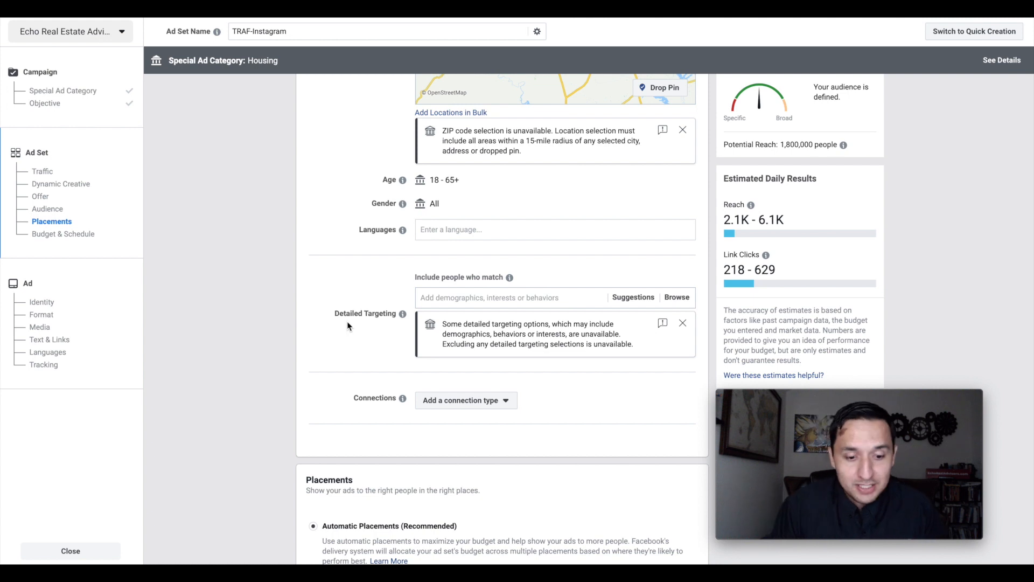
pyautogui.scroll(-1, 346, 321)
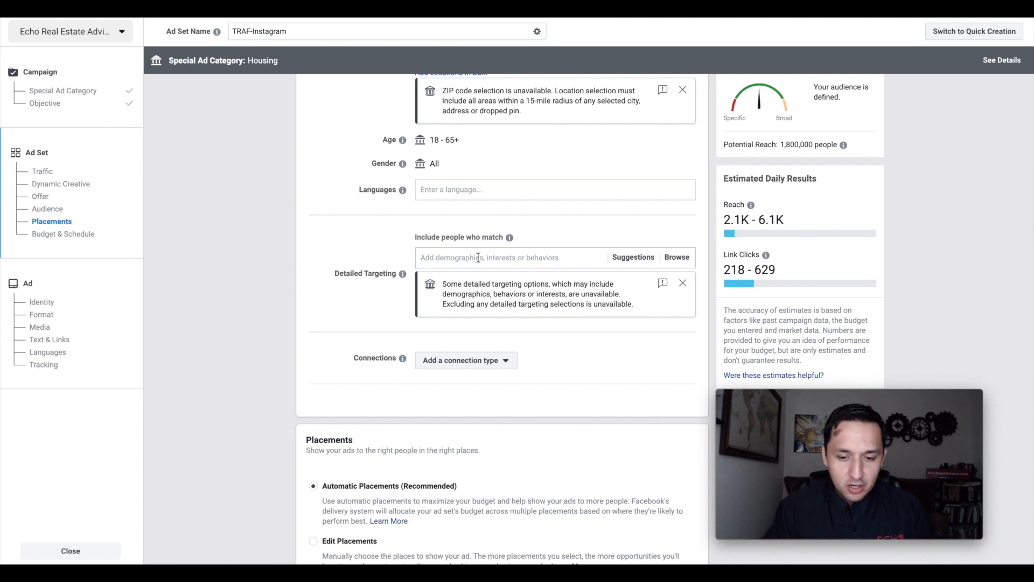
# - Add the suggested interest First-time buyer to the detailed targeting and look through the other suggested interests
pyautogui.click(631, 260)
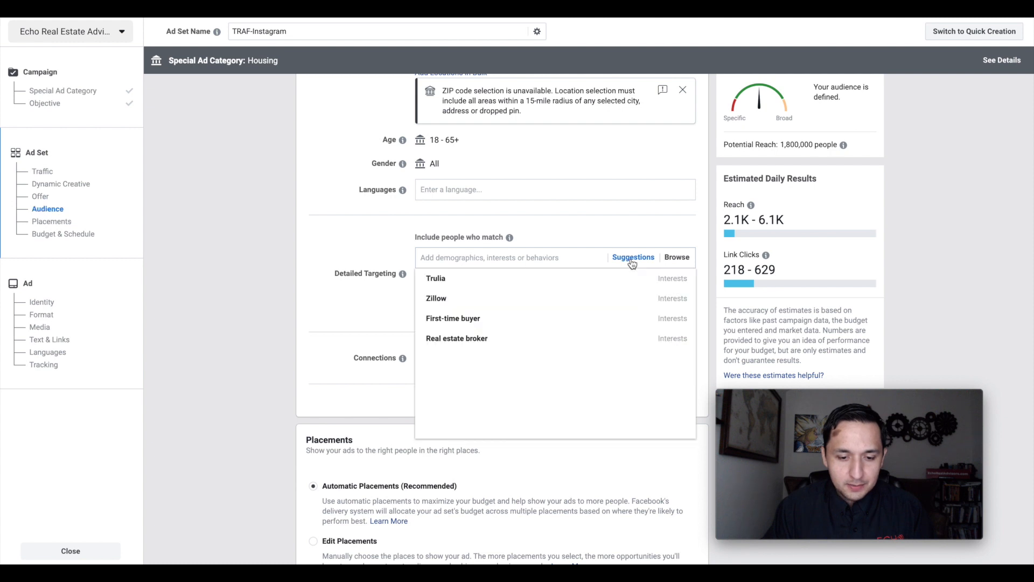
pyautogui.click(477, 320)
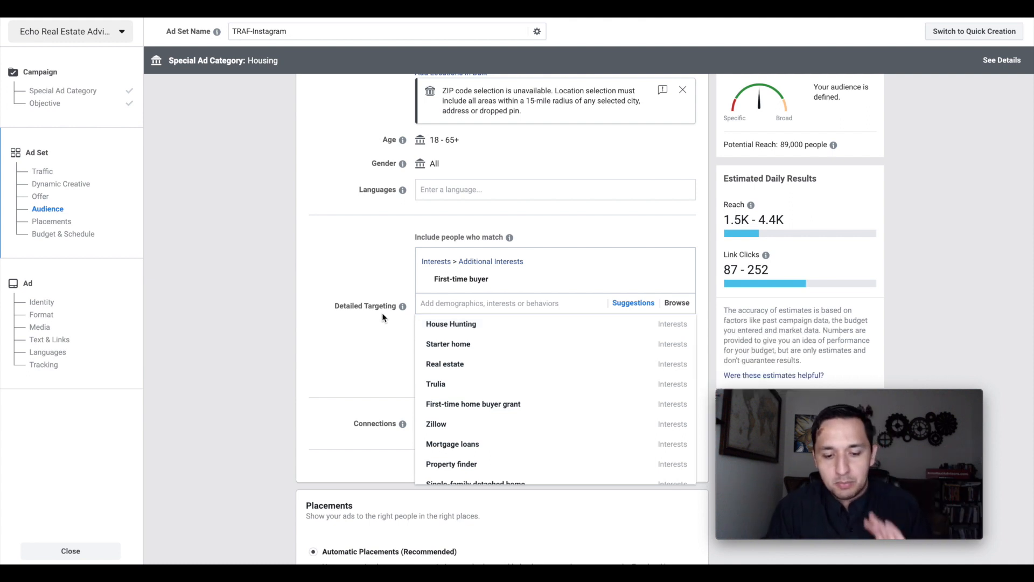
pyautogui.scroll(-3, 485, 350)
pyautogui.scroll(-2, 487, 354)
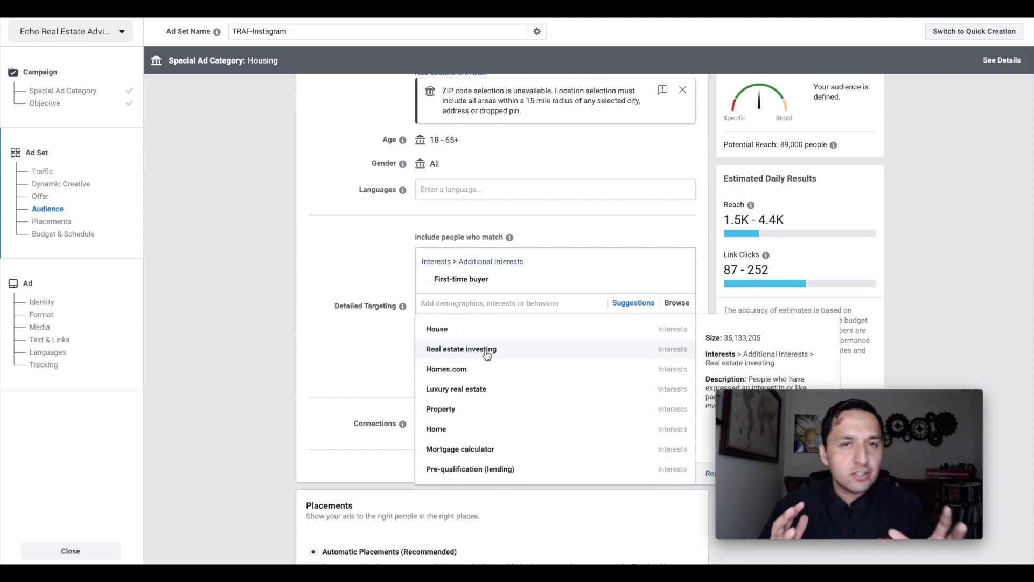
pyautogui.scroll(-3, 486, 354)
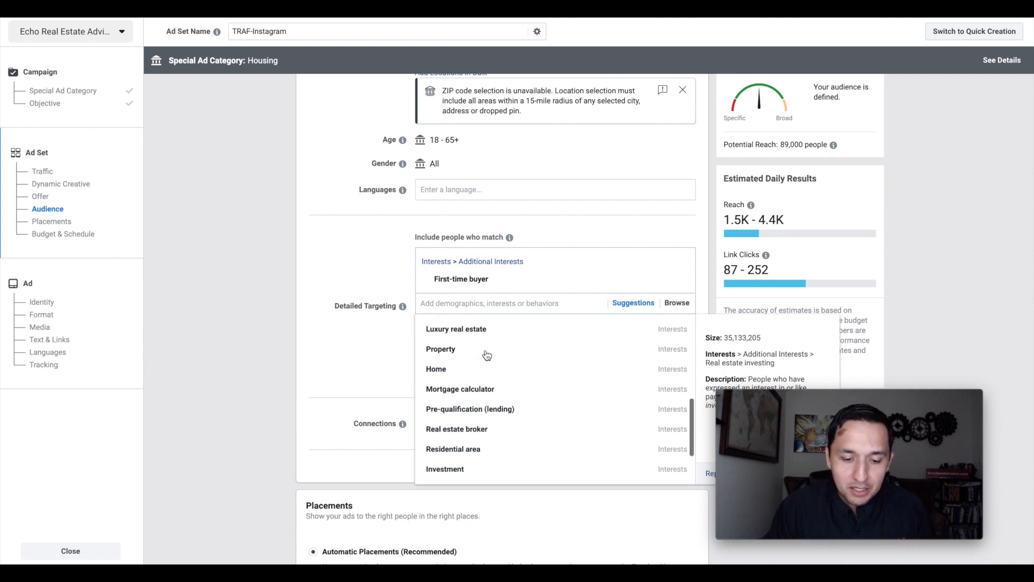
pyautogui.scroll(-1, 487, 354)
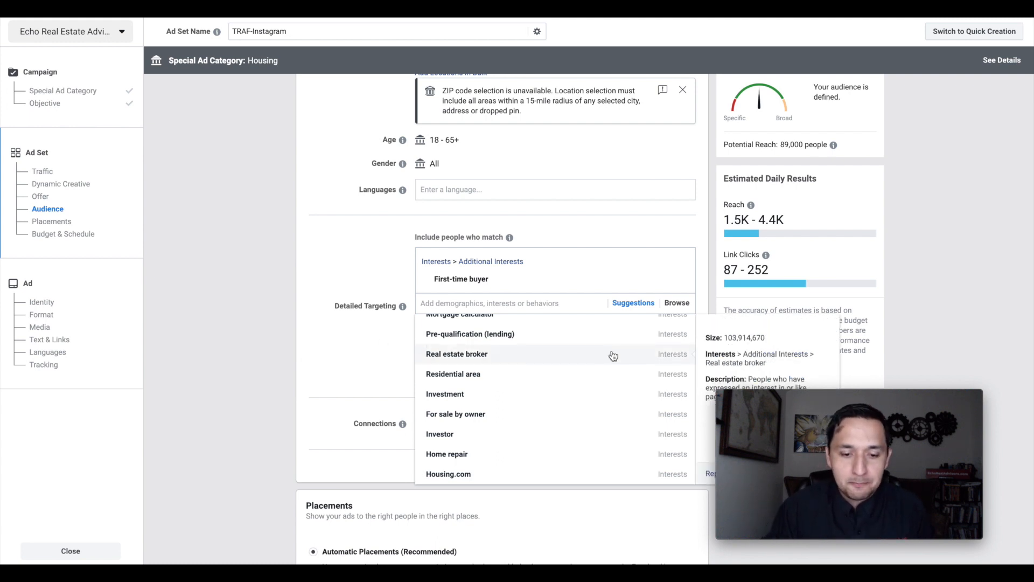
pyautogui.click(324, 269)
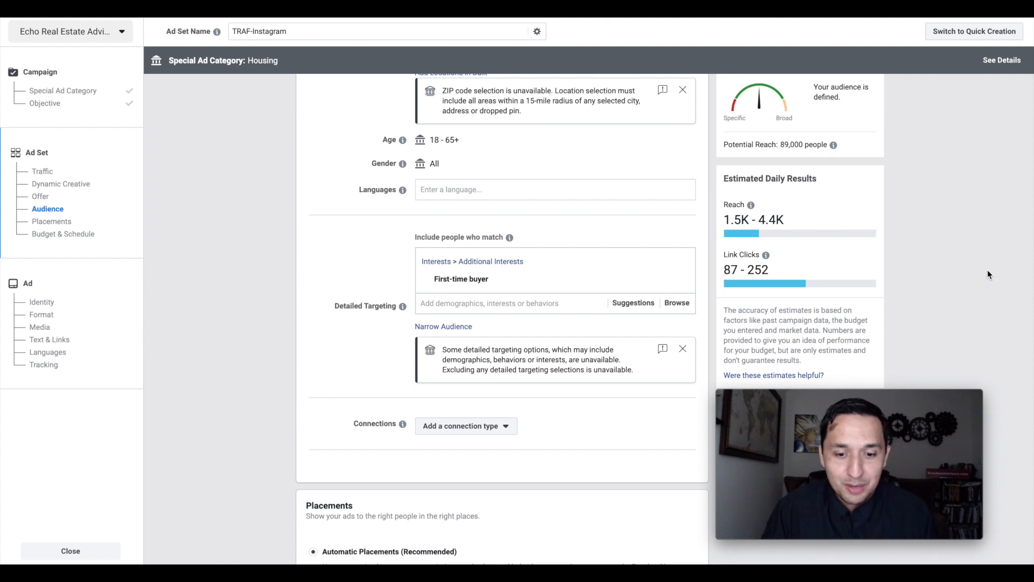
# - Switch to manually edited placements and exclude the Facebook, Audience Network and Messenger platforms, keeping only Instagram
pyautogui.scroll(-2, 987, 271)
pyautogui.scroll(-1, 987, 274)
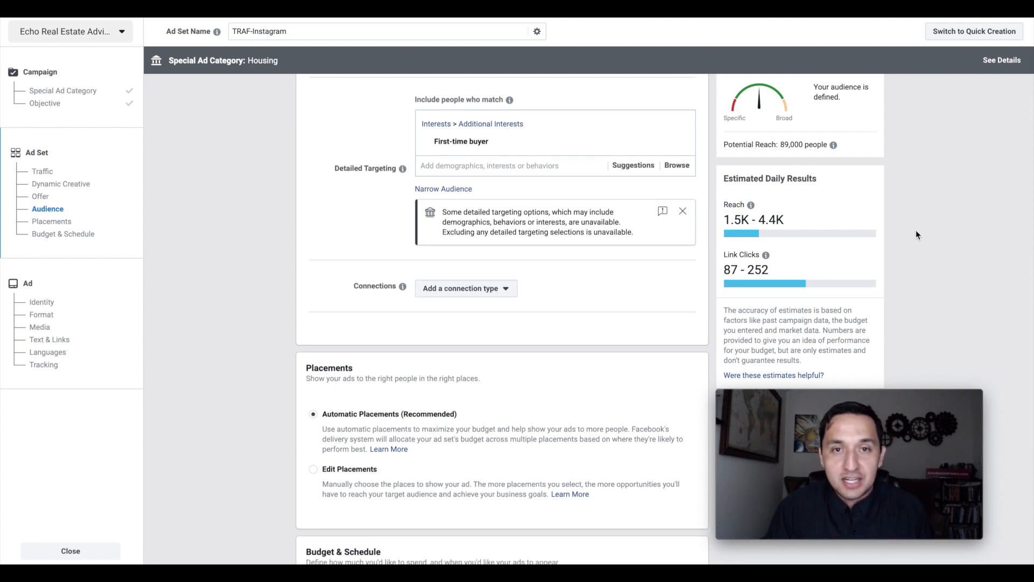
pyautogui.scroll(-3, 915, 232)
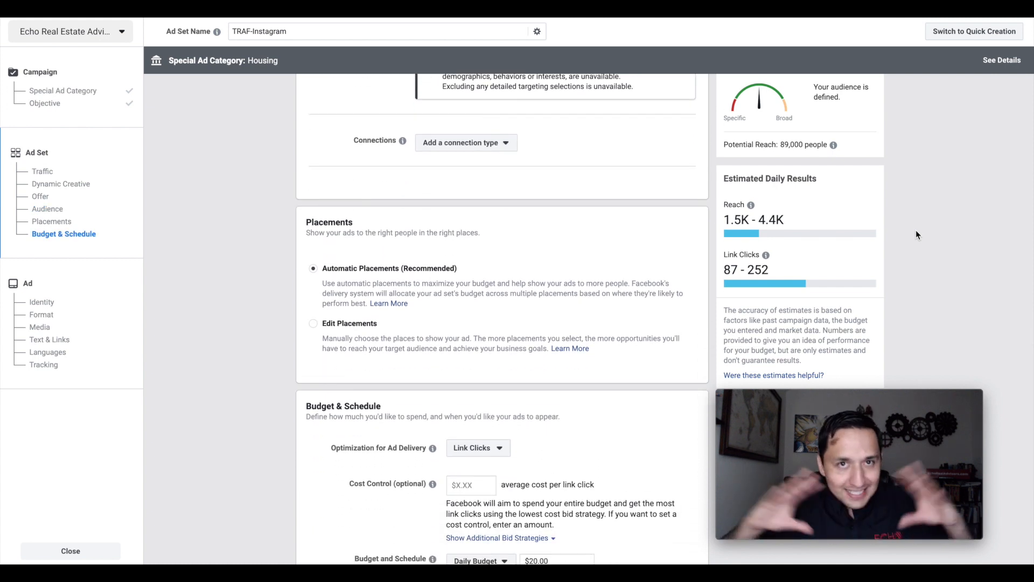
pyautogui.scroll(-1, 916, 231)
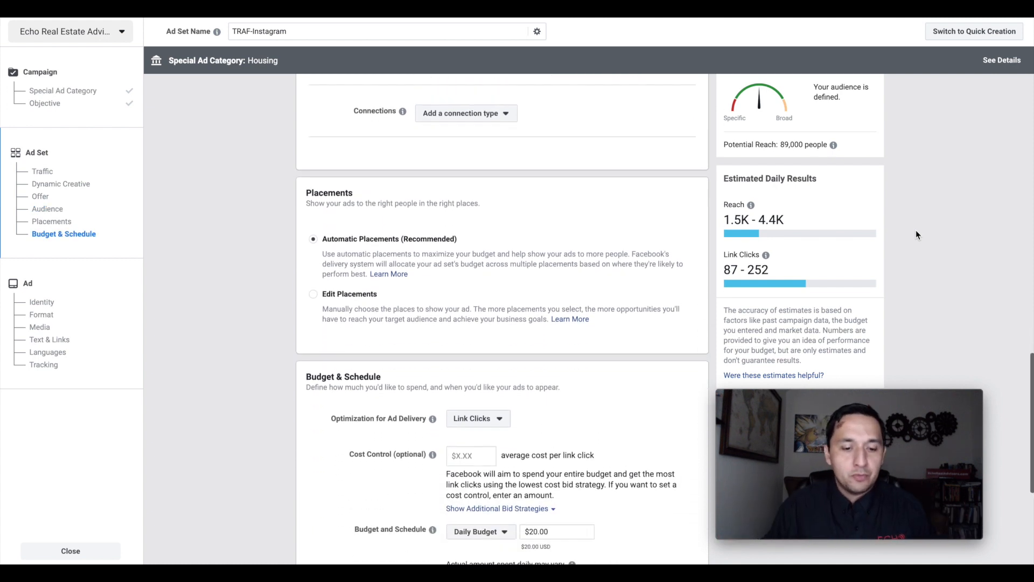
pyautogui.scroll(-1, 915, 232)
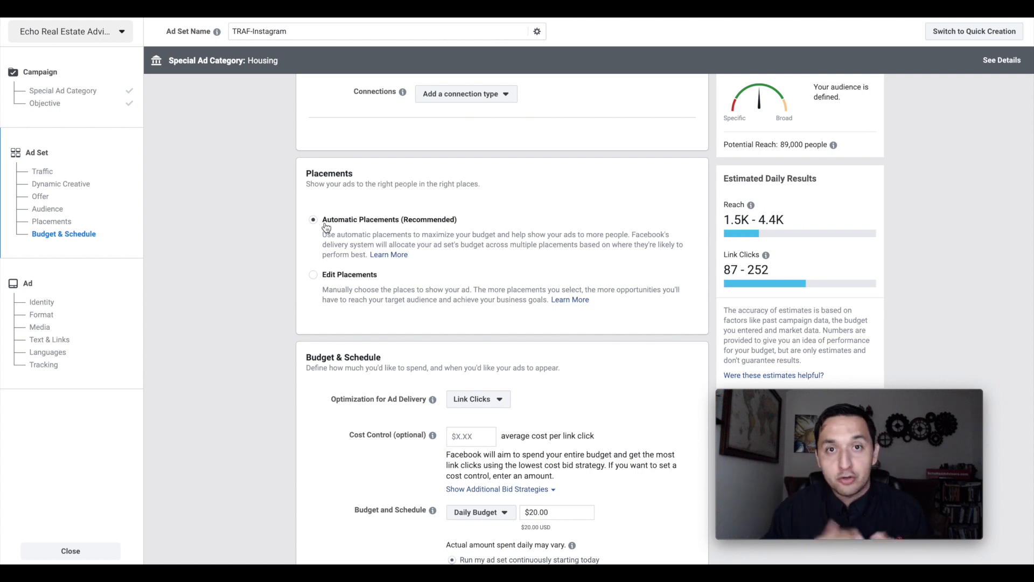
pyautogui.scroll(-1, 325, 227)
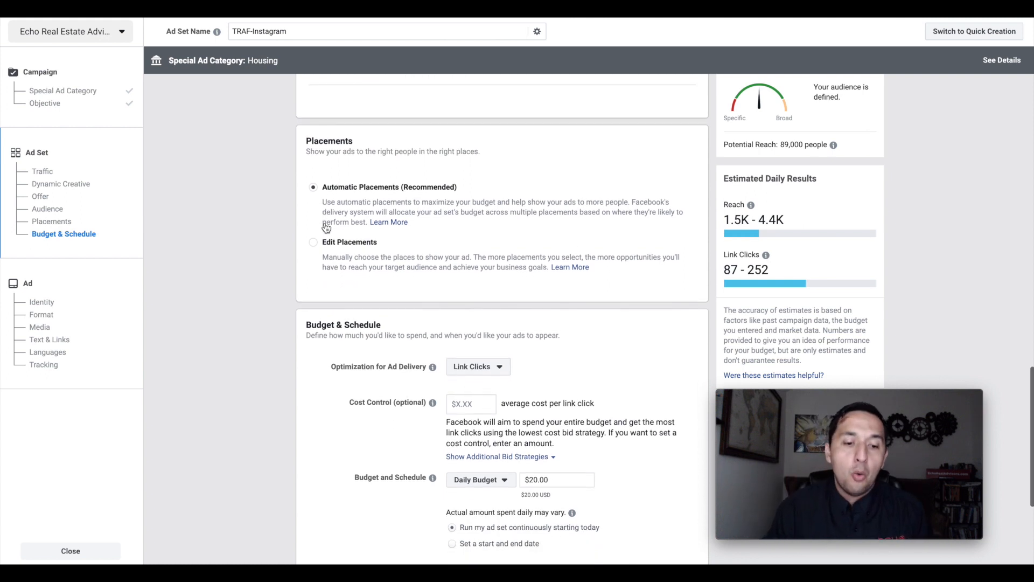
pyautogui.click(313, 243)
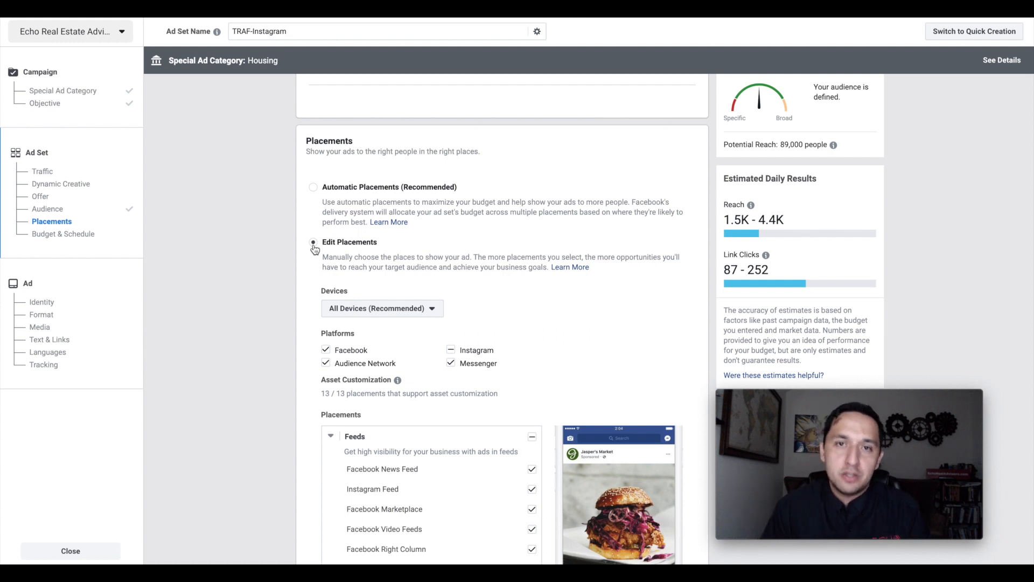
pyautogui.click(326, 350)
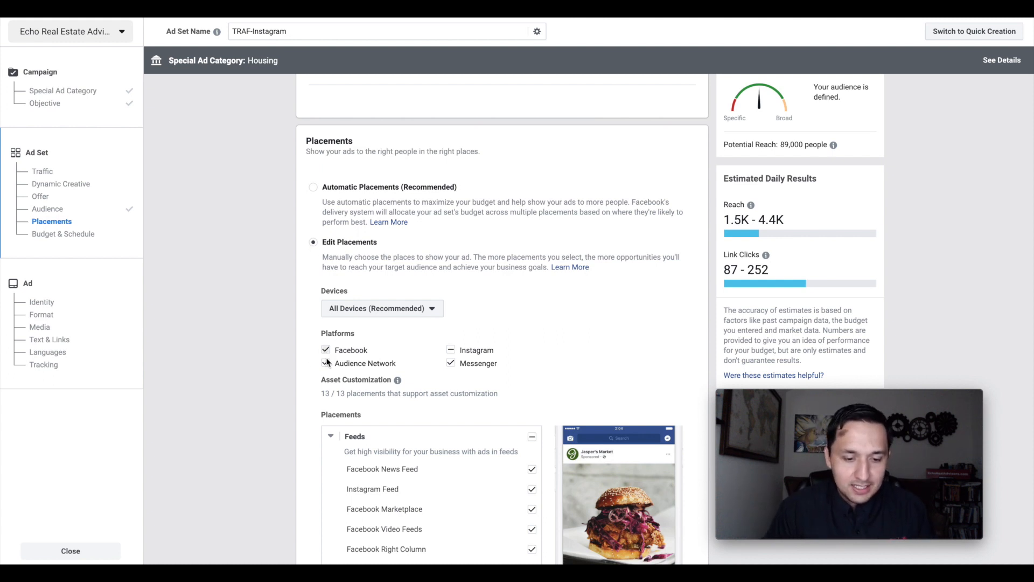
pyautogui.click(326, 363)
pyautogui.click(451, 363)
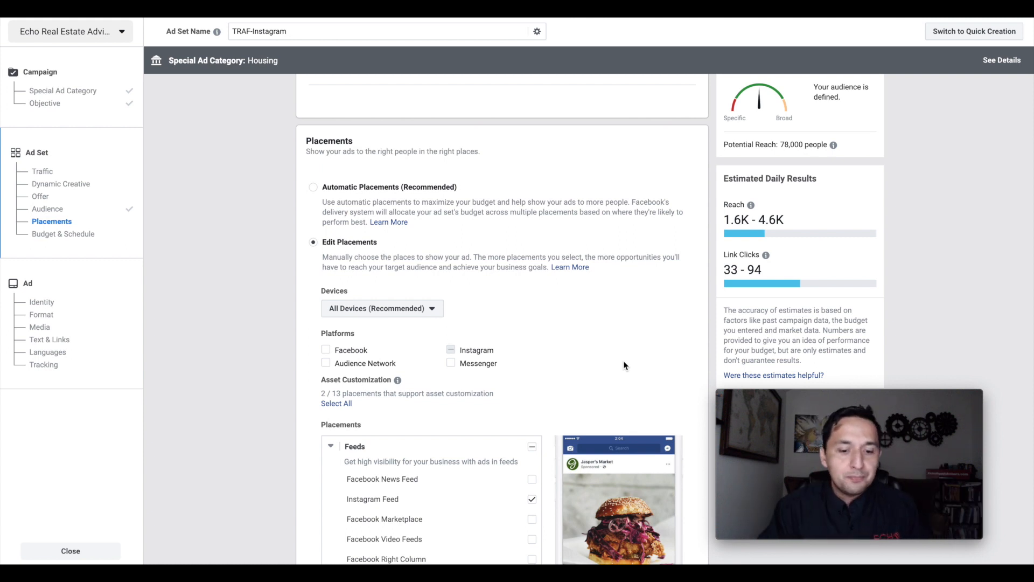
# - Review the individual feed, stories and other placements along with the mobile device and content exclusion options
pyautogui.scroll(-1, 624, 362)
pyautogui.scroll(-1, 624, 365)
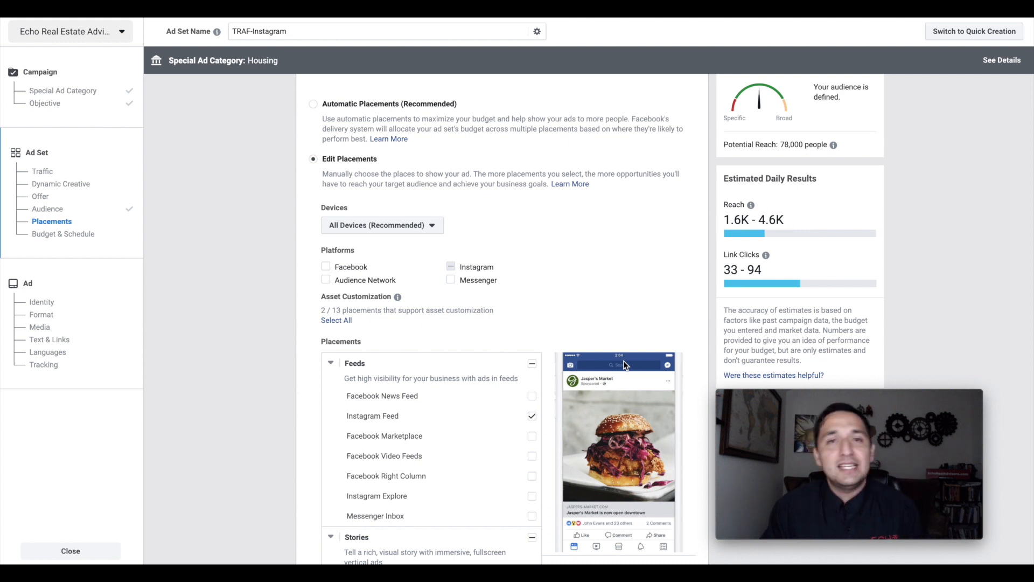
pyautogui.scroll(-3, 623, 361)
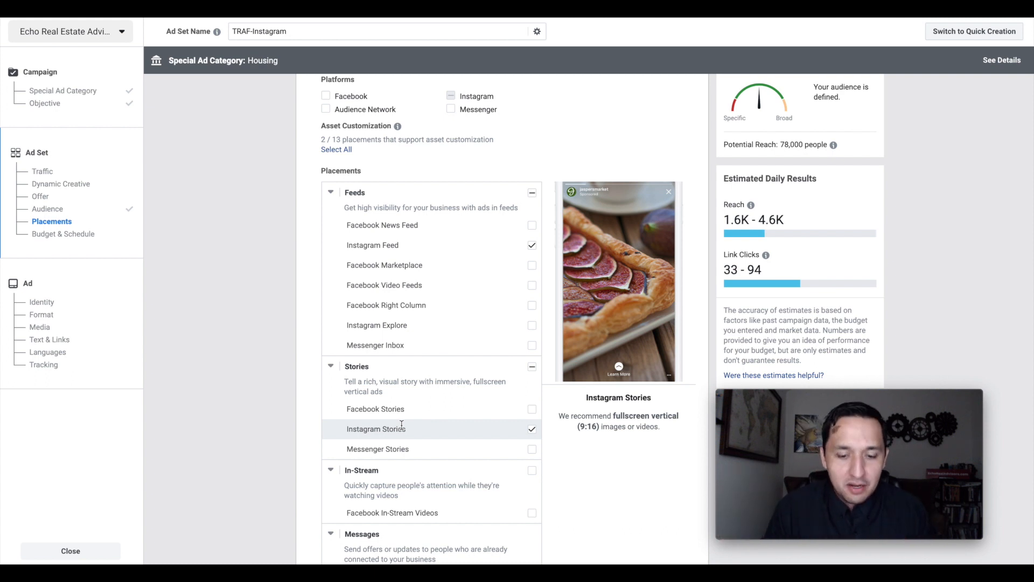
pyautogui.scroll(-2, 577, 476)
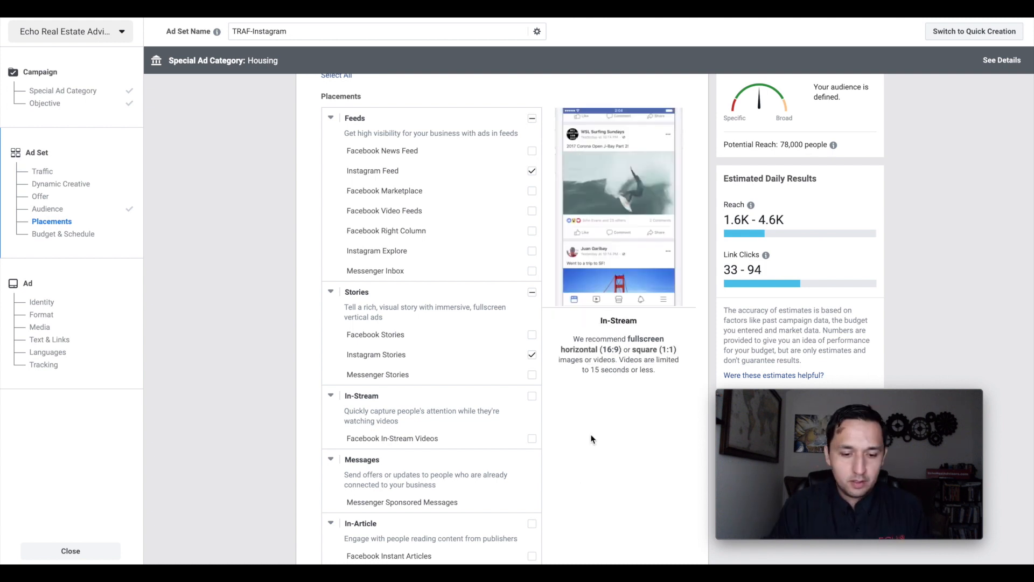
pyautogui.scroll(-7, 591, 439)
pyautogui.scroll(-2, 591, 438)
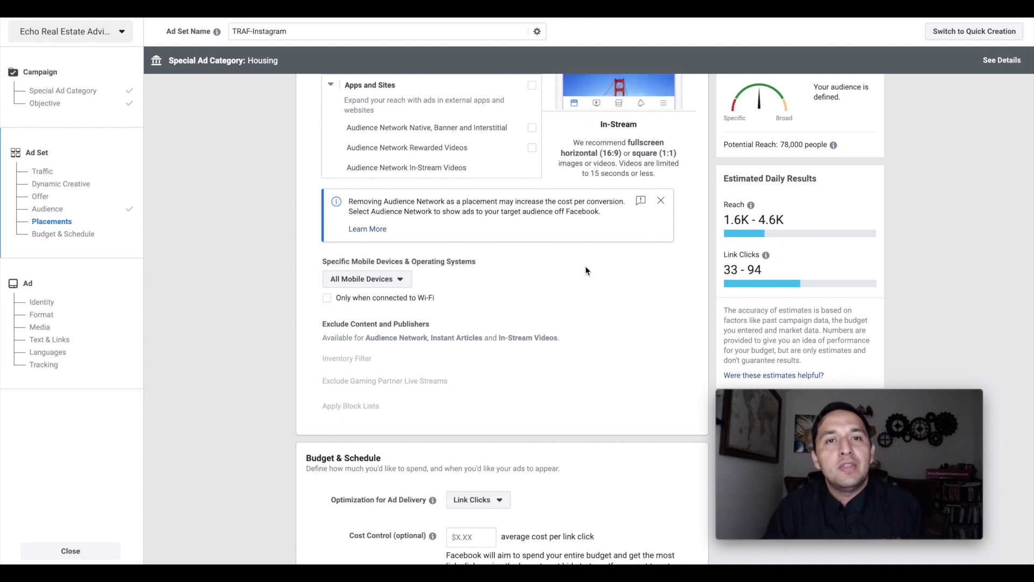
# - Set the ad set's delivery optimization to Landing Page Views in the budget and schedule settings
pyautogui.scroll(-2, 586, 270)
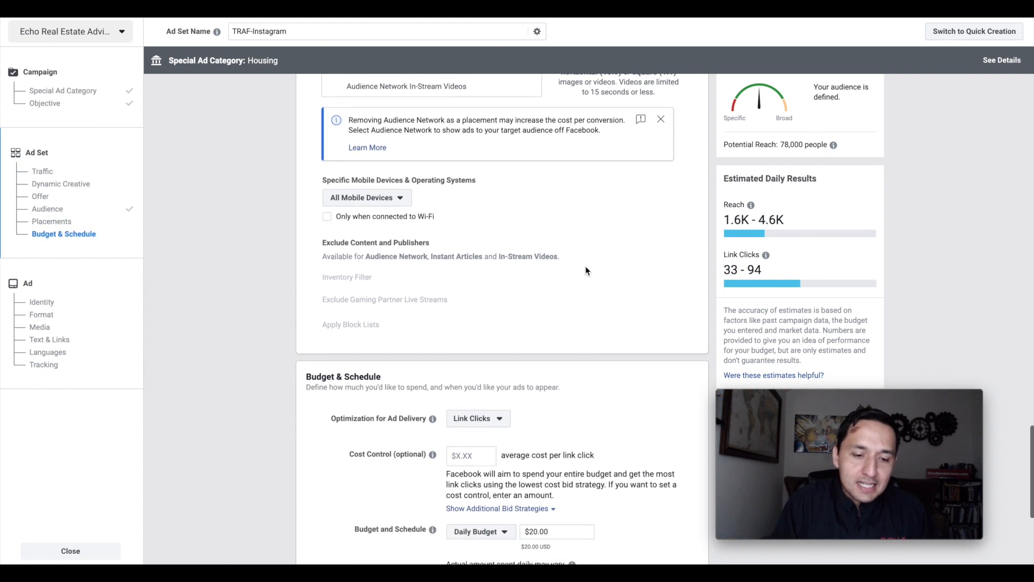
pyautogui.scroll(-2, 586, 271)
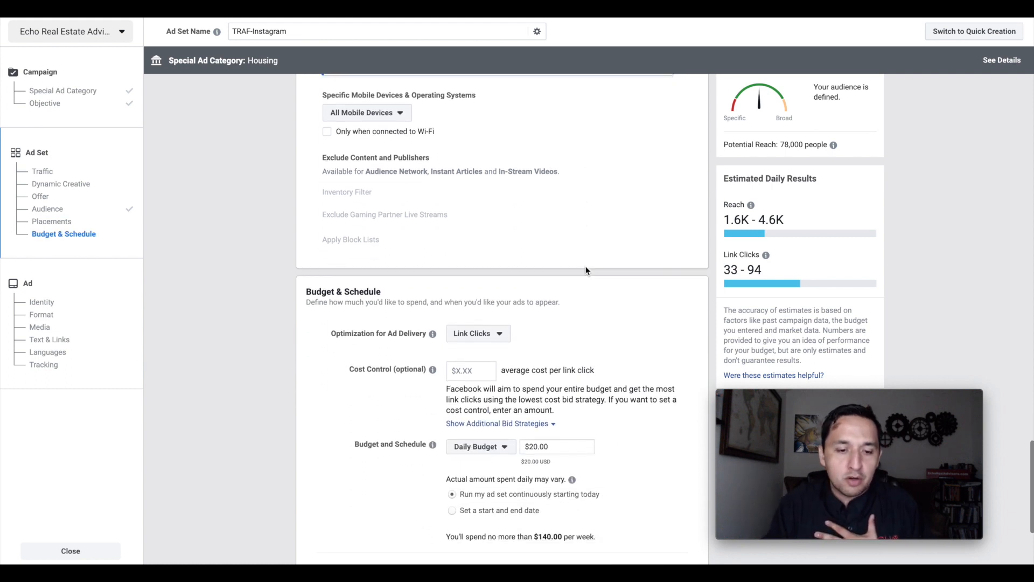
pyautogui.scroll(-3, 586, 271)
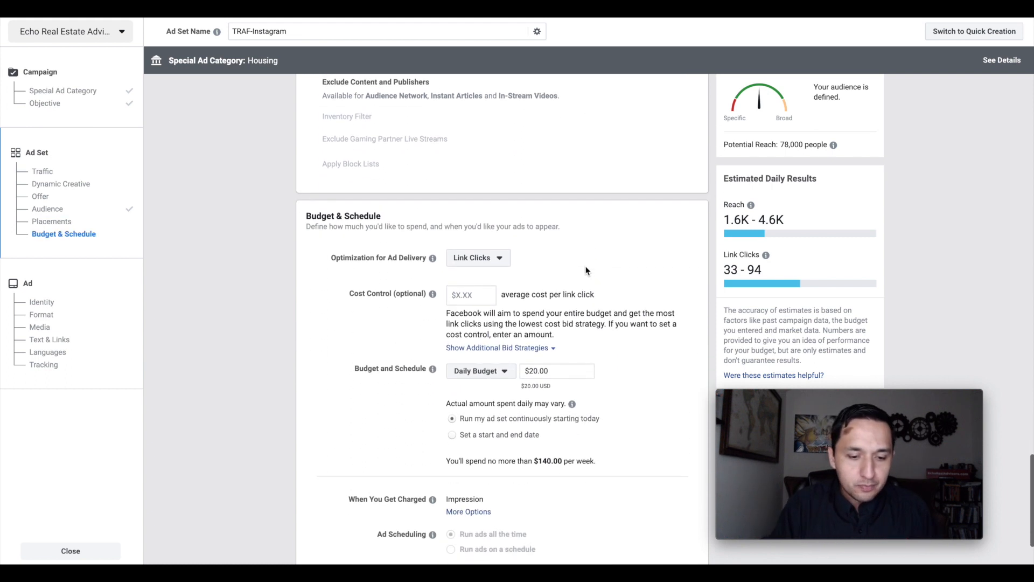
pyautogui.scroll(-2, 586, 270)
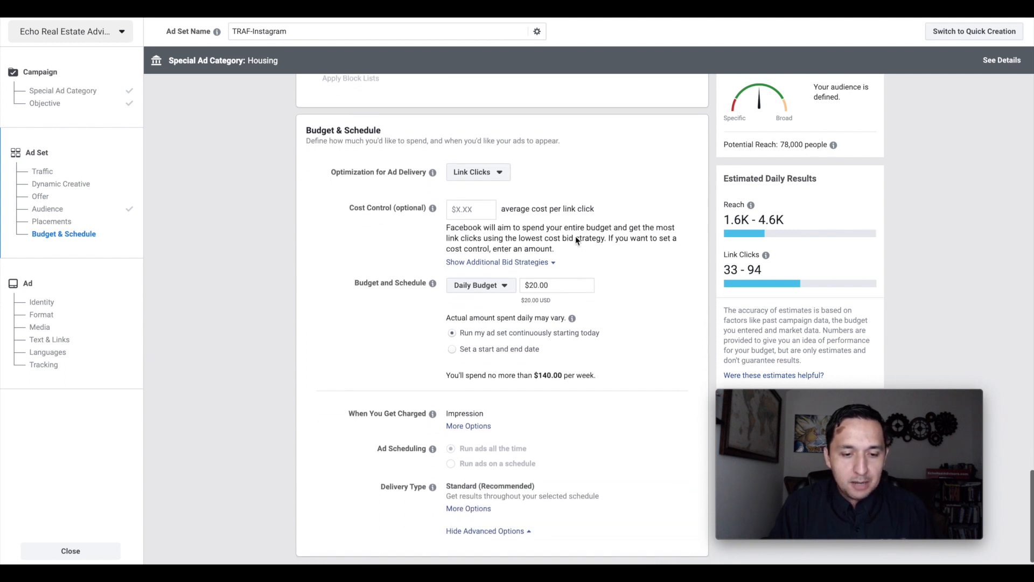
pyautogui.click(483, 158)
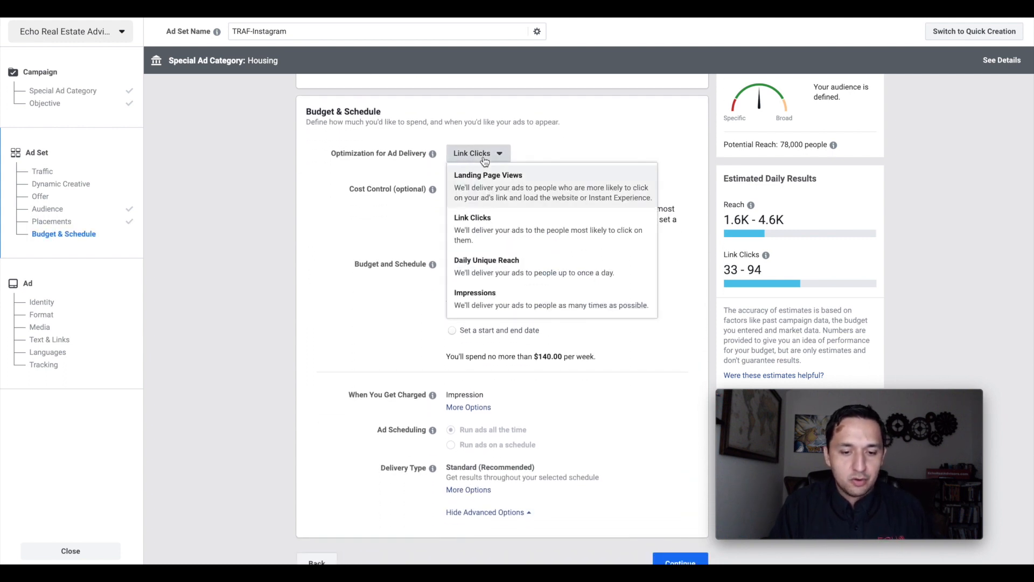
pyautogui.click(493, 193)
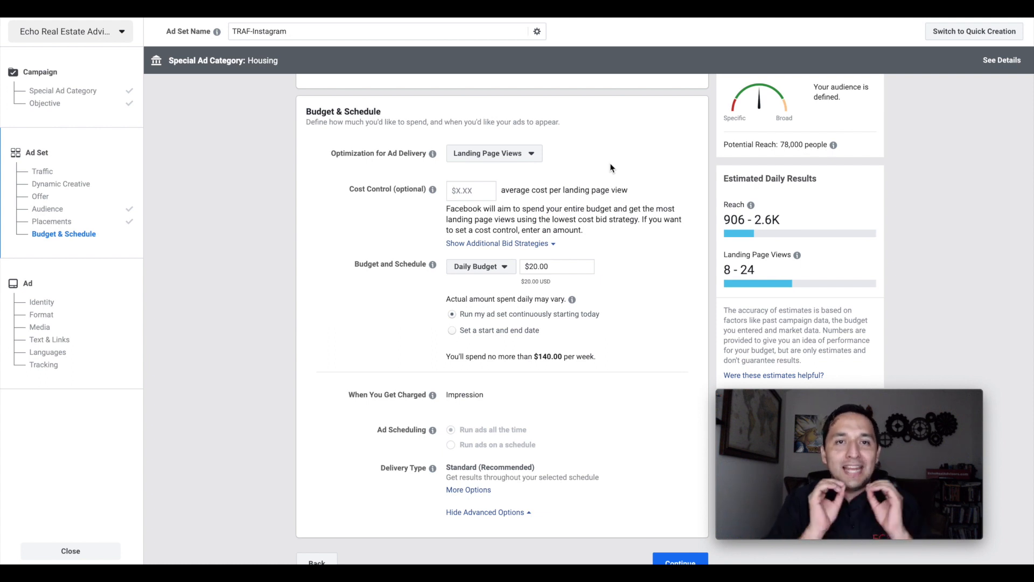
pyautogui.click(492, 154)
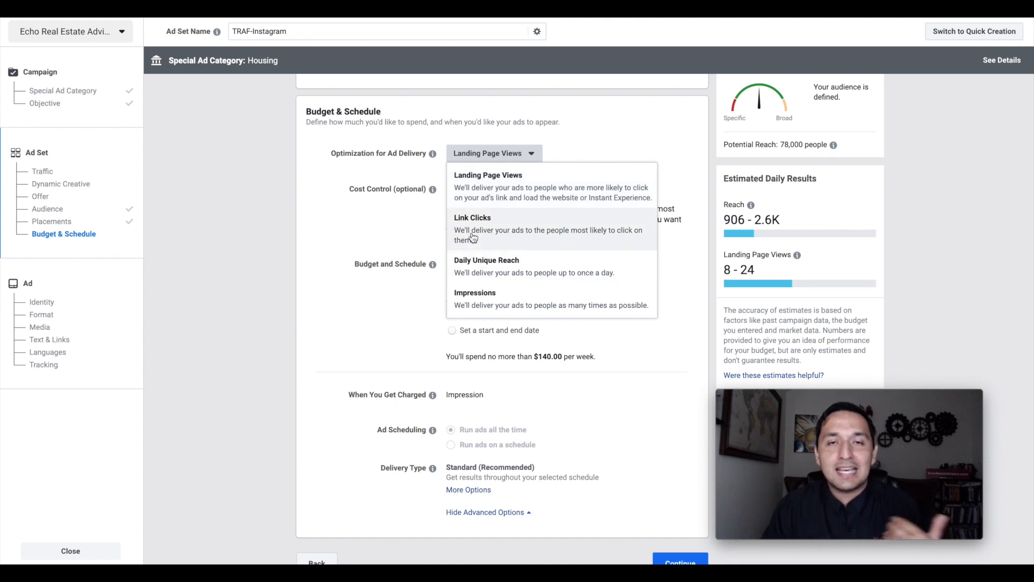
pyautogui.click(478, 194)
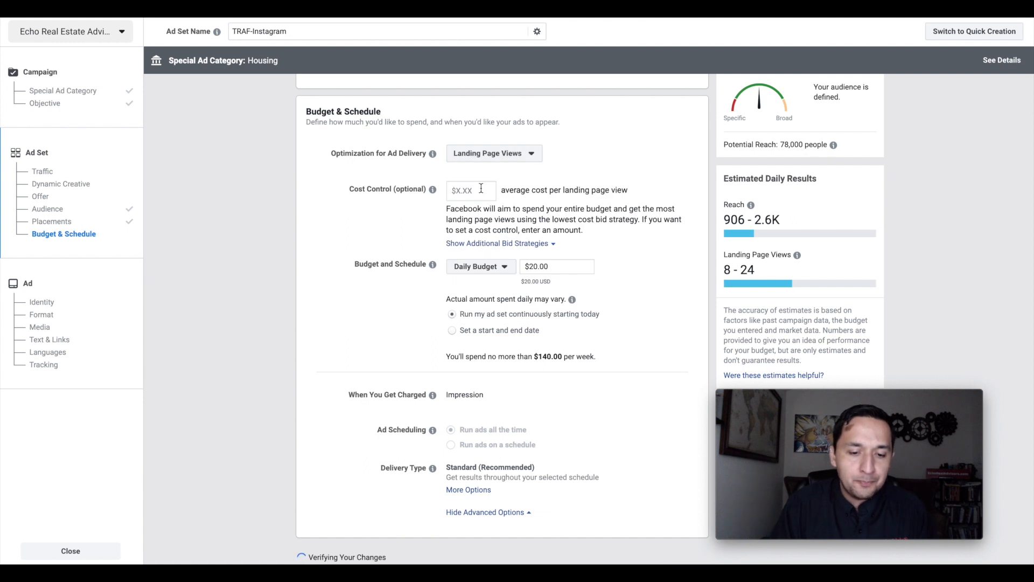
# - Check the daily budget amount and continue from the ad set to the ad setup
pyautogui.scroll(-1, 469, 193)
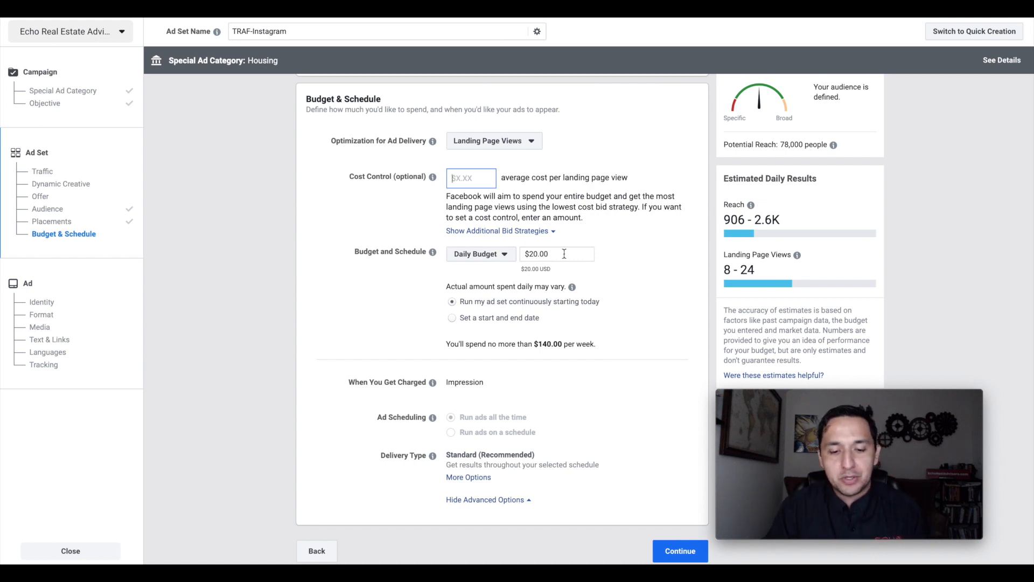
pyautogui.tripleClick(564, 254)
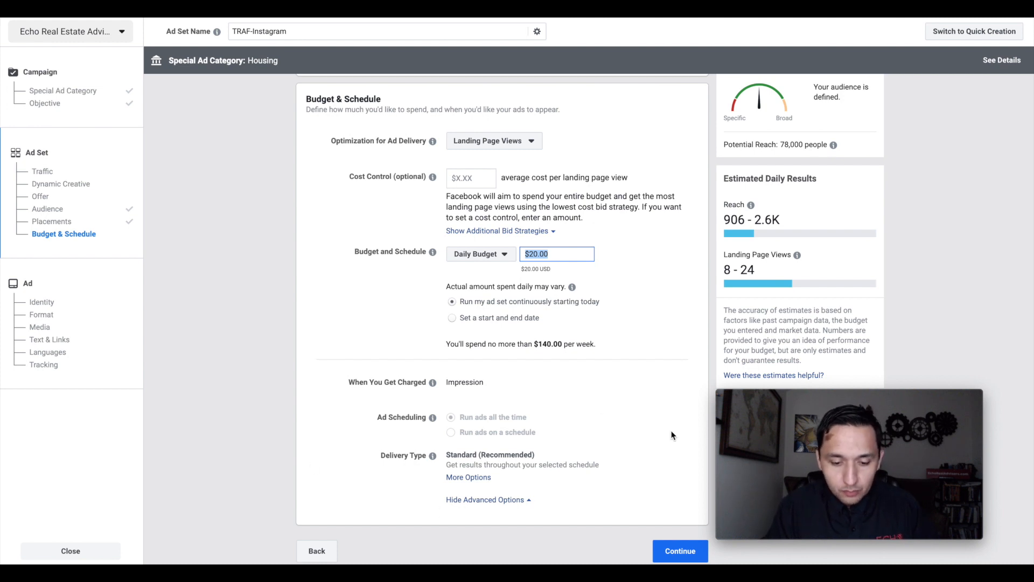
pyautogui.click(679, 552)
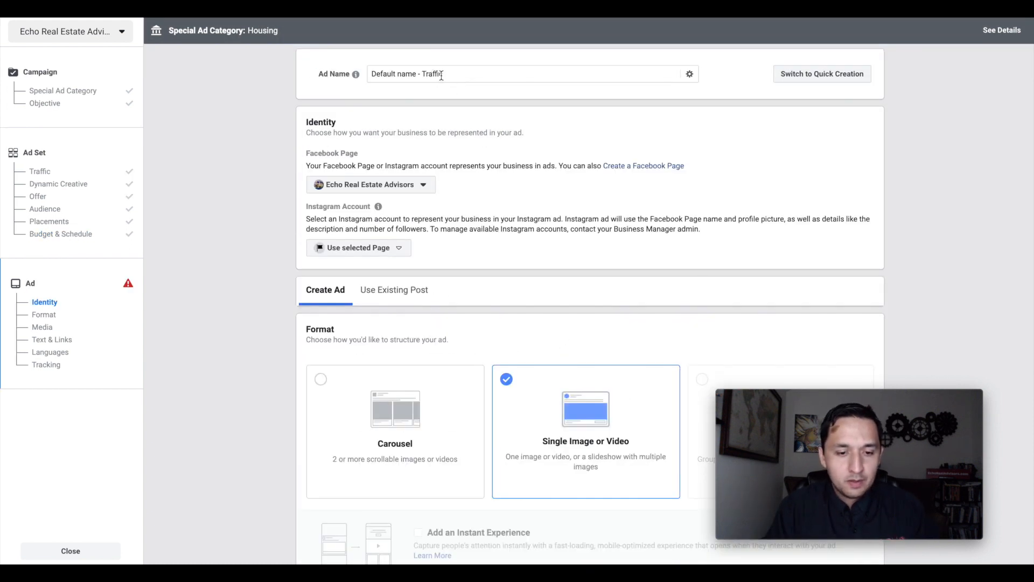
# - Examine the ad's name, Facebook Page and Instagram account identity, available formats and media options
pyautogui.tripleClick(442, 74)
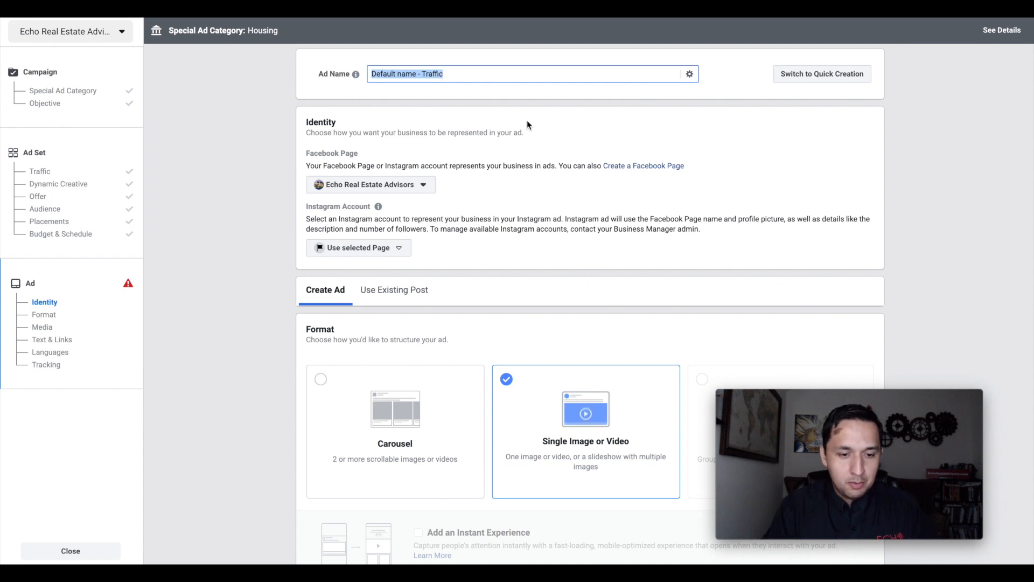
pyautogui.scroll(-1, 526, 122)
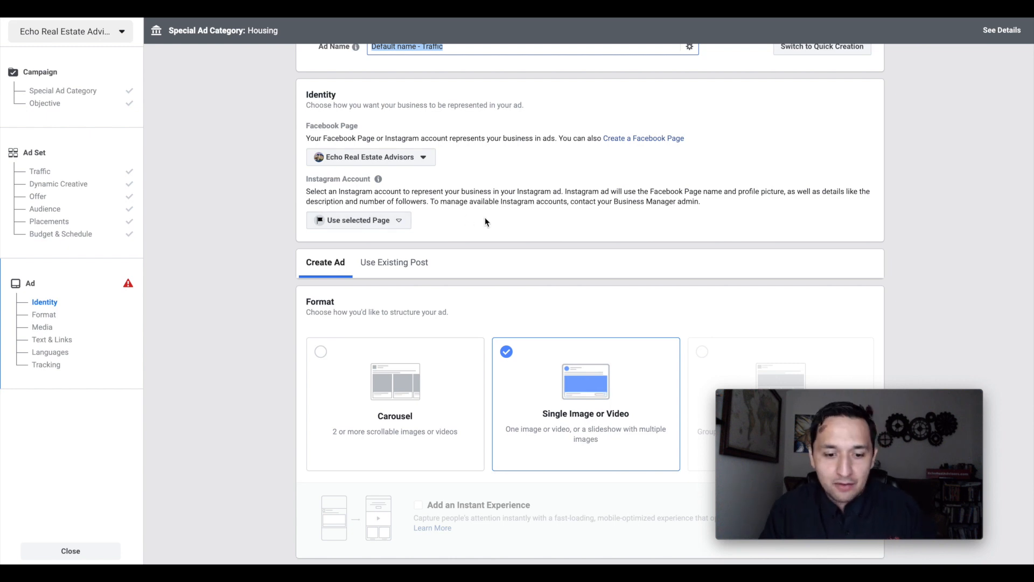
pyautogui.scroll(-1, 485, 217)
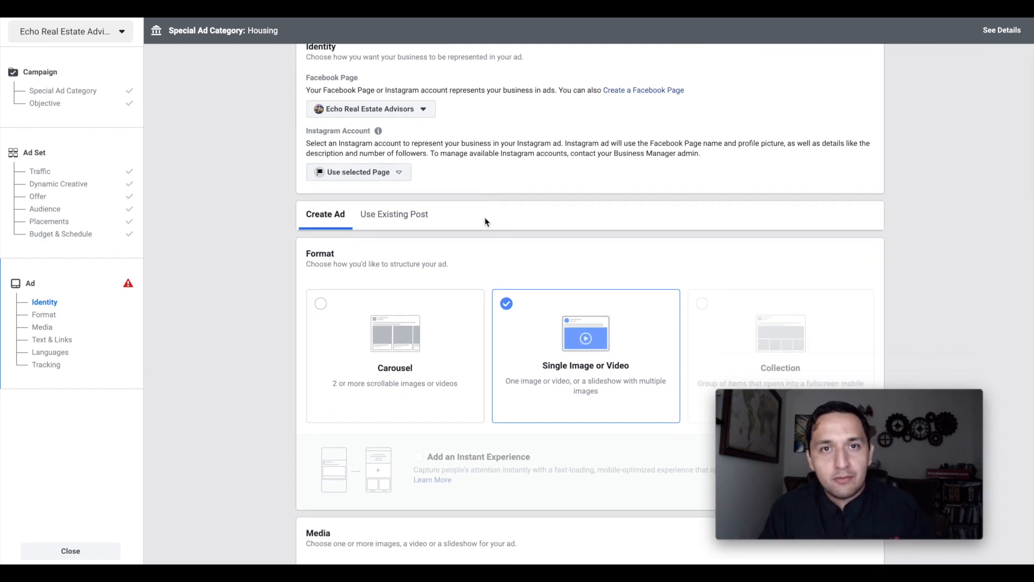
pyautogui.scroll(-2, 485, 218)
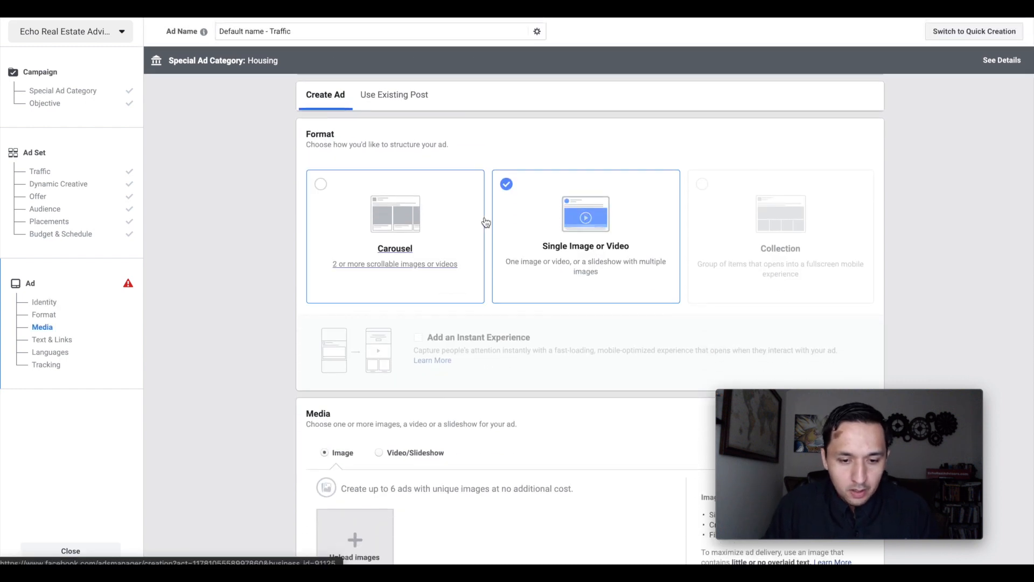
pyautogui.scroll(-1, 554, 328)
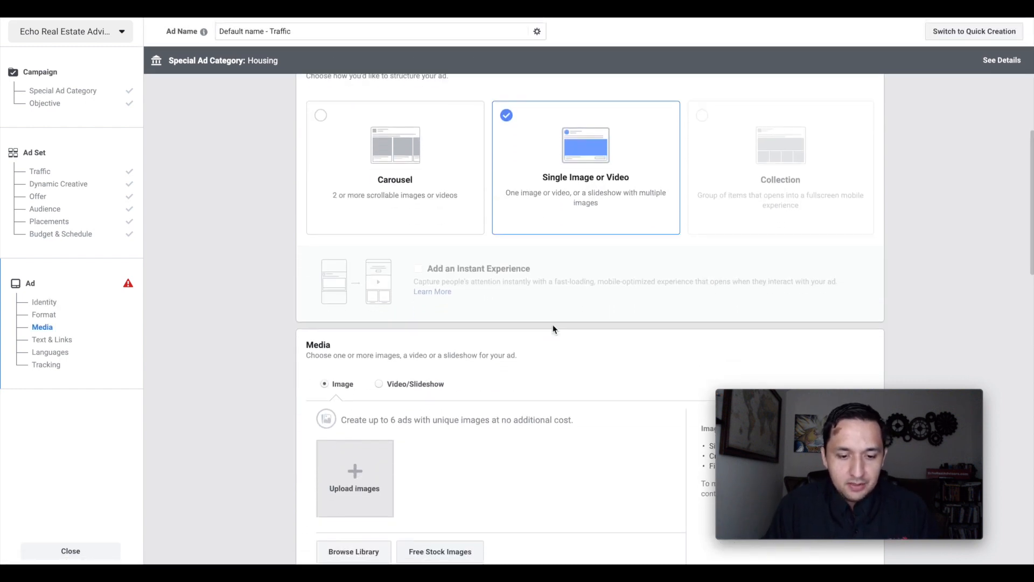
pyautogui.scroll(1, 553, 328)
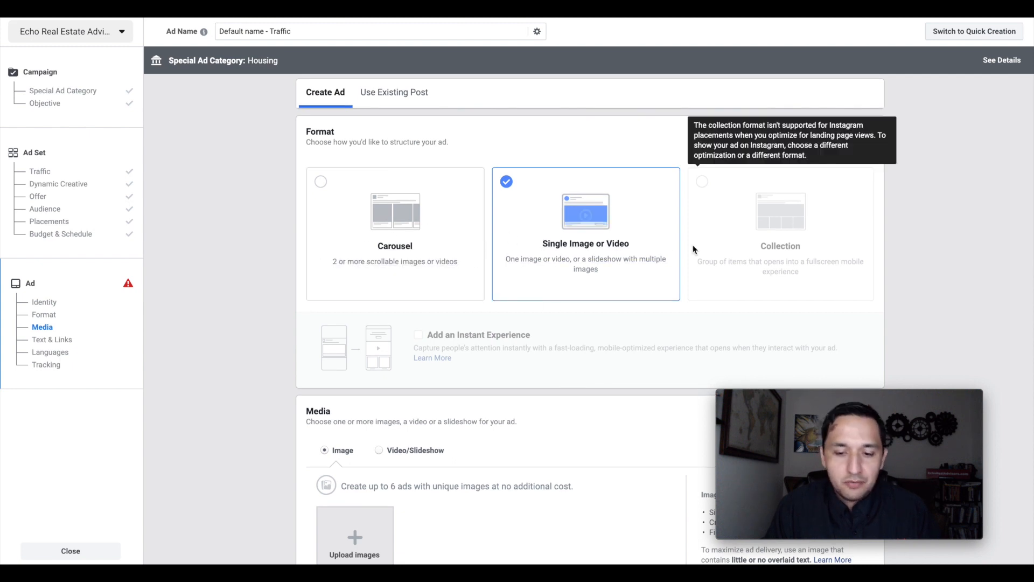
# - Switch the ad media to Video/Slideshow and examine the recommended format, required lengths, resolution and file size for Instagram videos
pyautogui.scroll(-5, 620, 387)
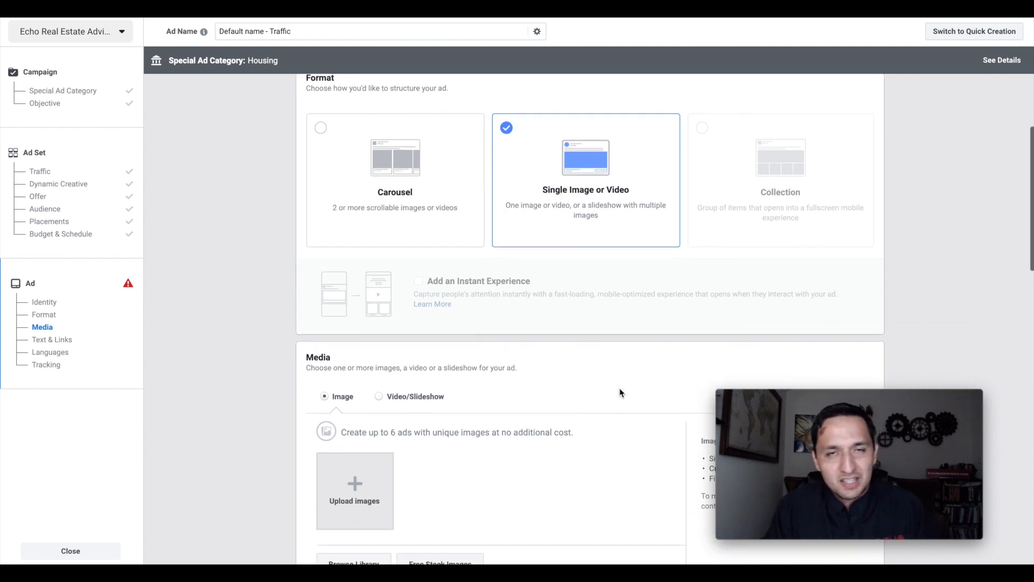
pyautogui.scroll(-1, 619, 389)
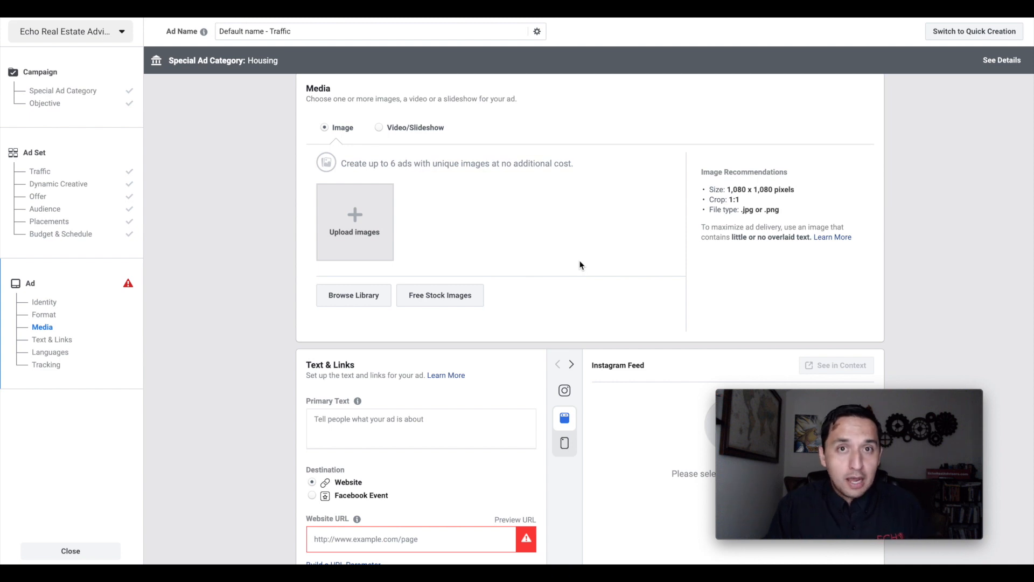
pyautogui.click(401, 133)
pyautogui.scroll(-1, 625, 224)
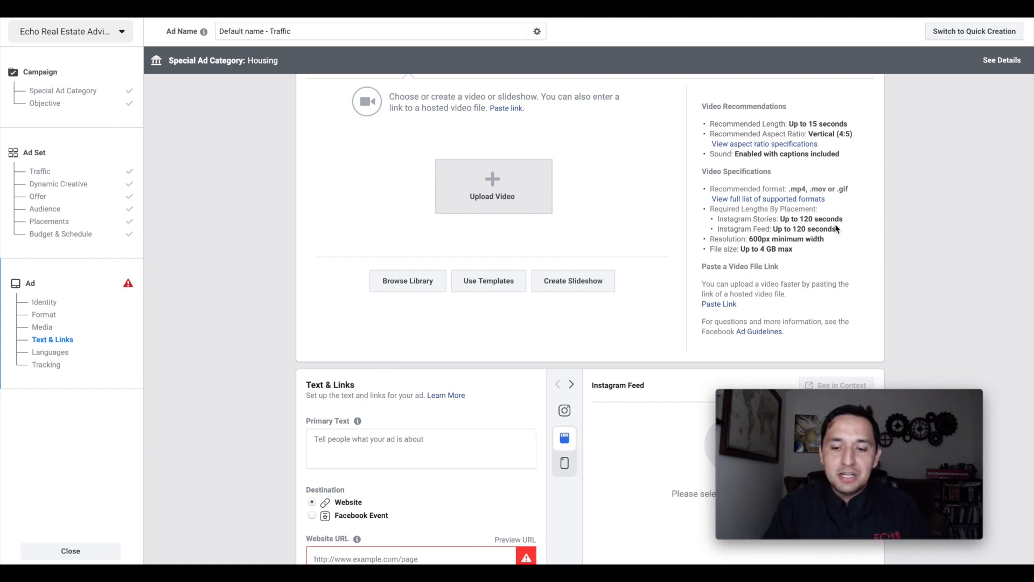
pyautogui.tripleClick(767, 222)
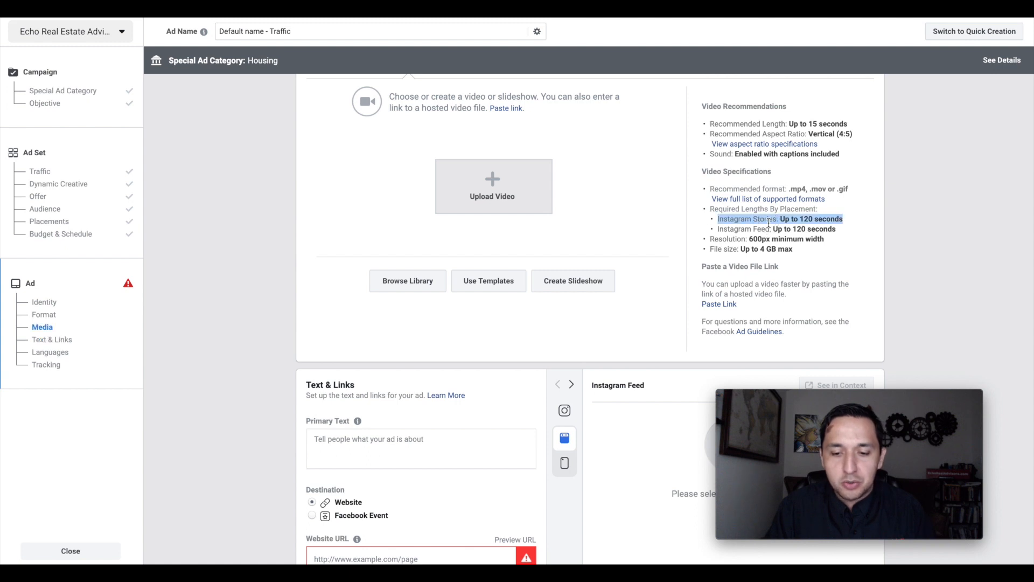
pyautogui.doubleClick(777, 239)
pyautogui.doubleClick(762, 229)
pyautogui.click(800, 231)
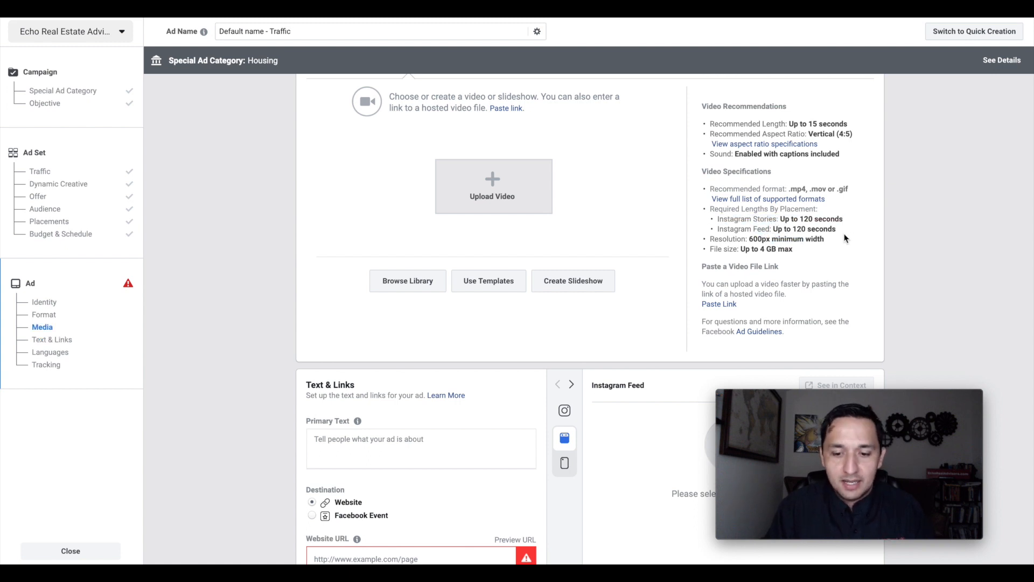
pyautogui.tripleClick(724, 248)
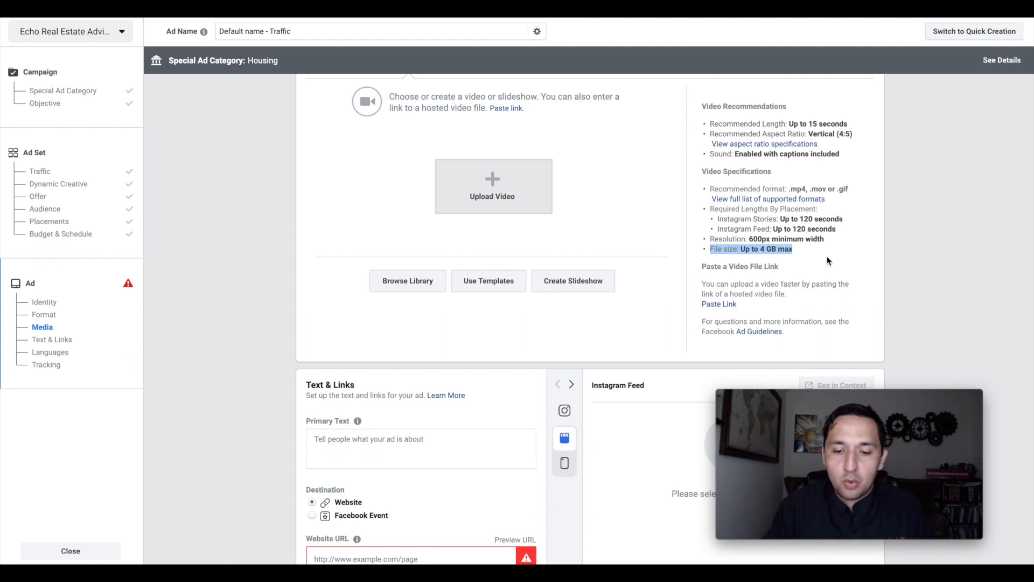
pyautogui.click(819, 262)
pyautogui.moveTo(814, 254); pyautogui.dragTo(688, 185)
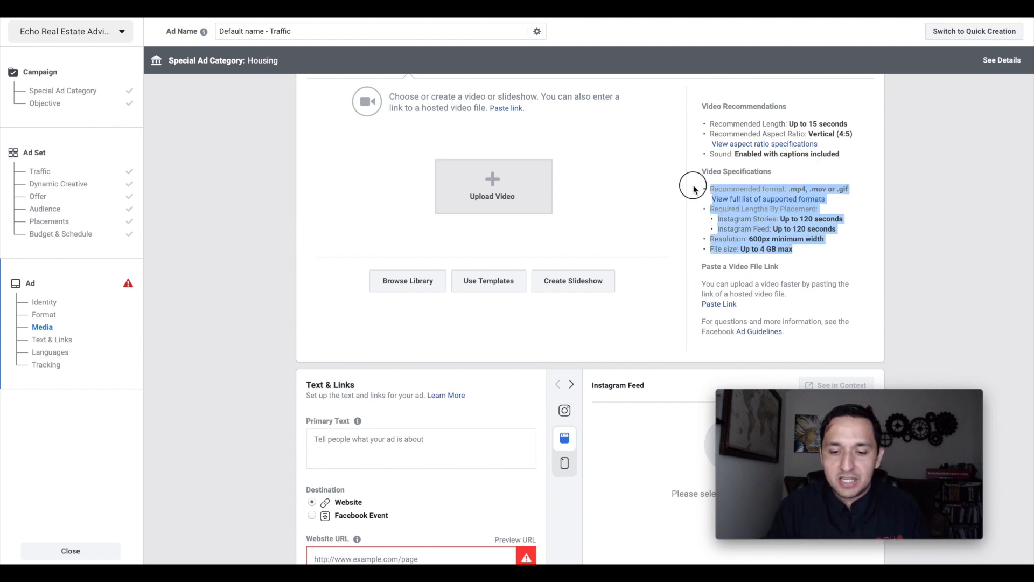
pyautogui.click(748, 239)
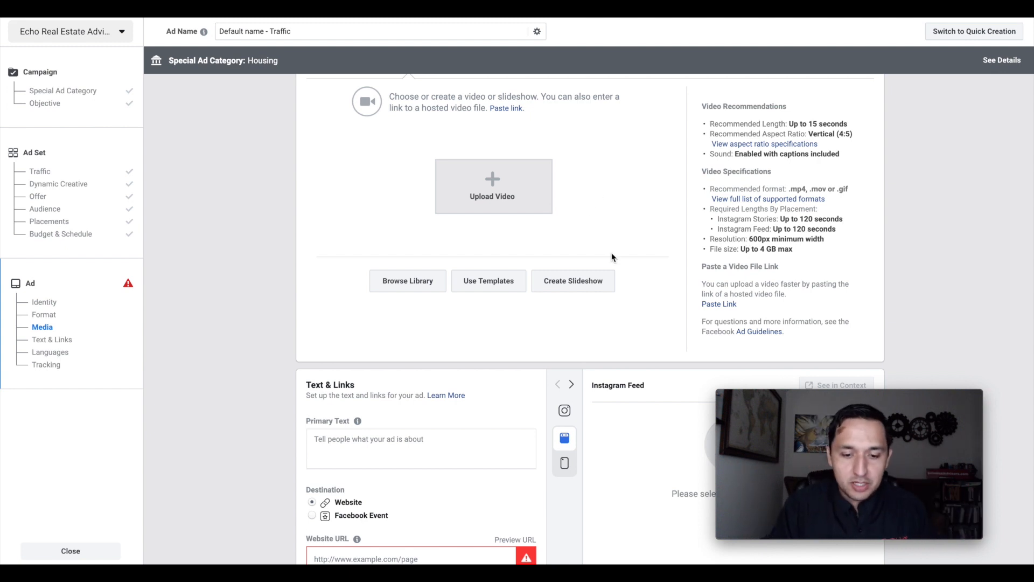
# - Browse the vertical video templates, preview Drive Product Discovery, Showcase a Horizontal Image and Showcase a Square Image, and close the Video Creation Kit
pyautogui.click(495, 281)
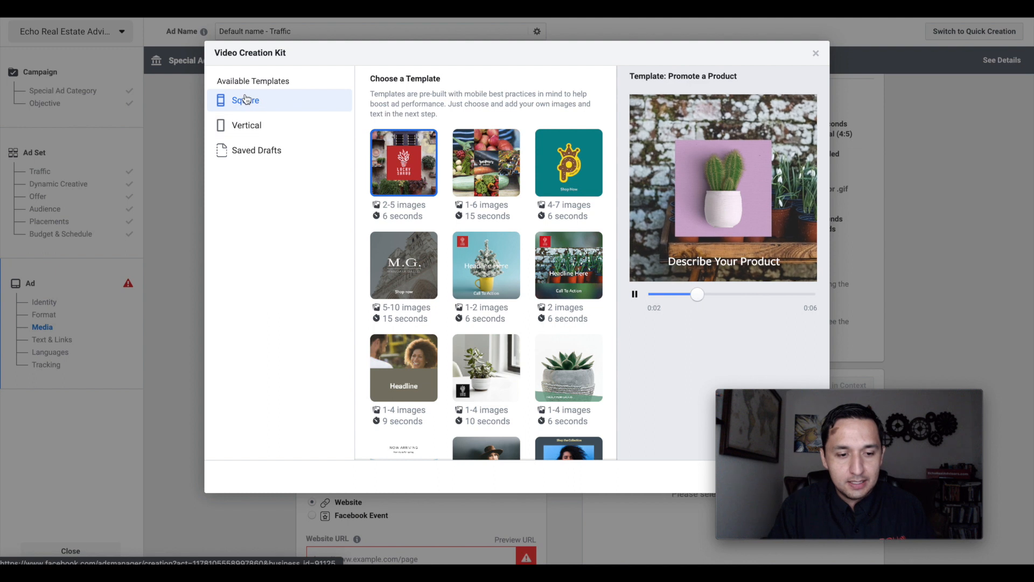
pyautogui.click(246, 128)
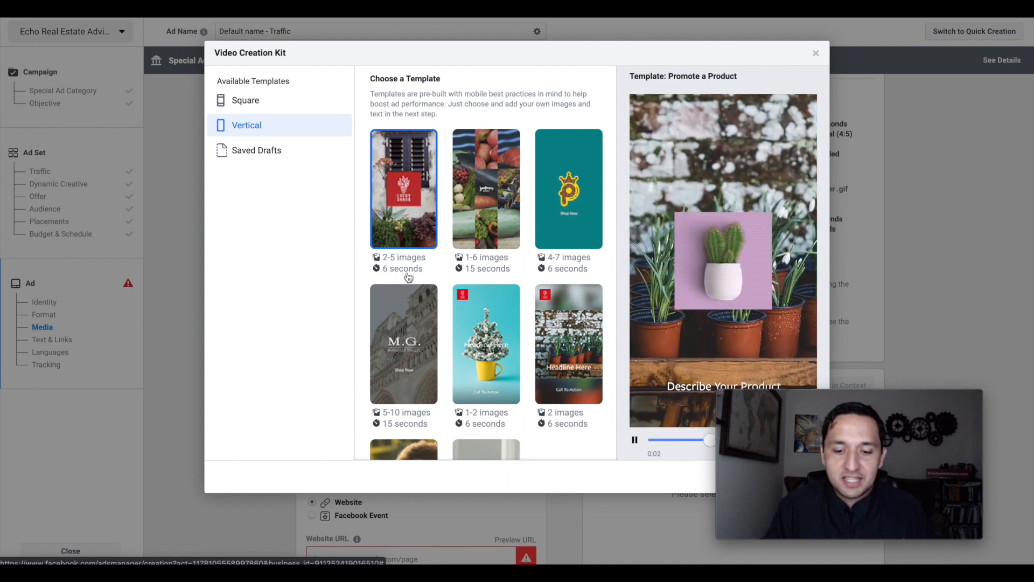
pyautogui.click(470, 186)
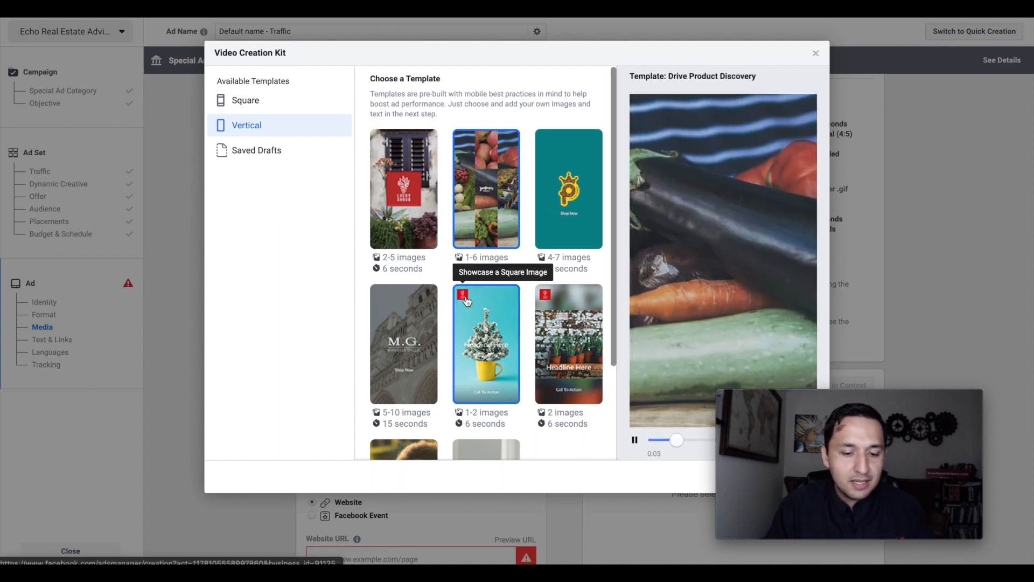
pyautogui.scroll(-2, 474, 302)
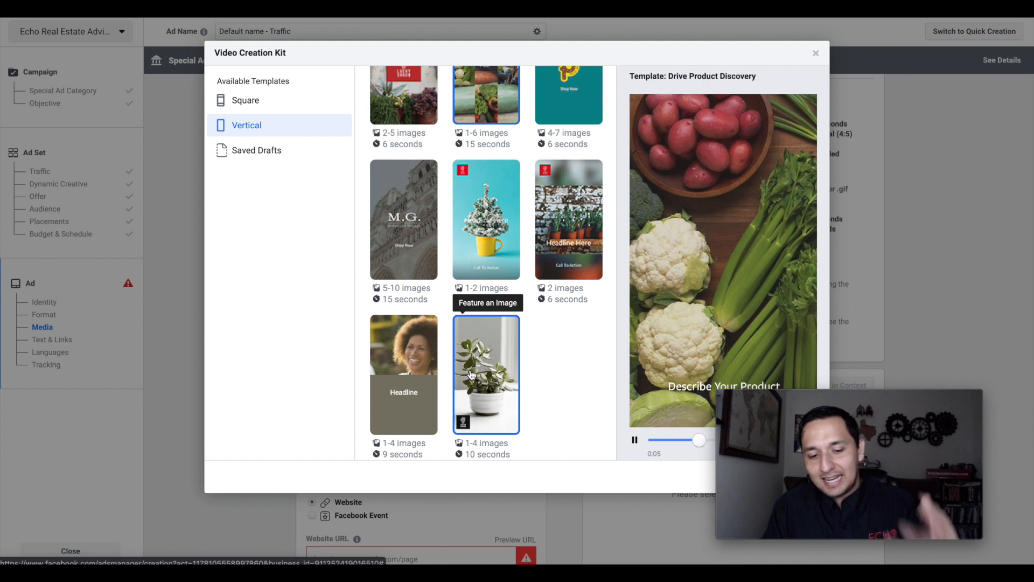
pyautogui.click(573, 247)
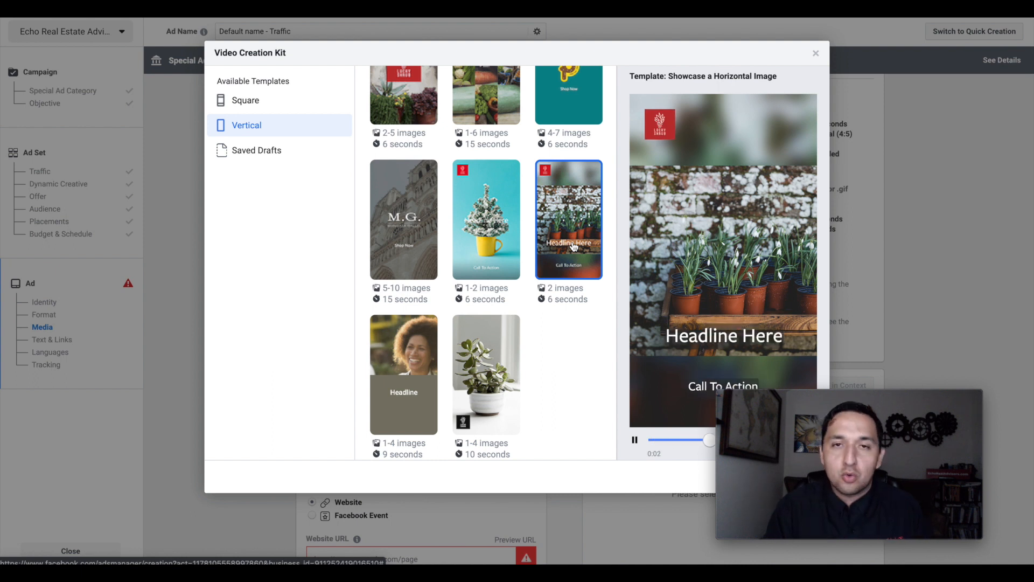
pyautogui.click(472, 205)
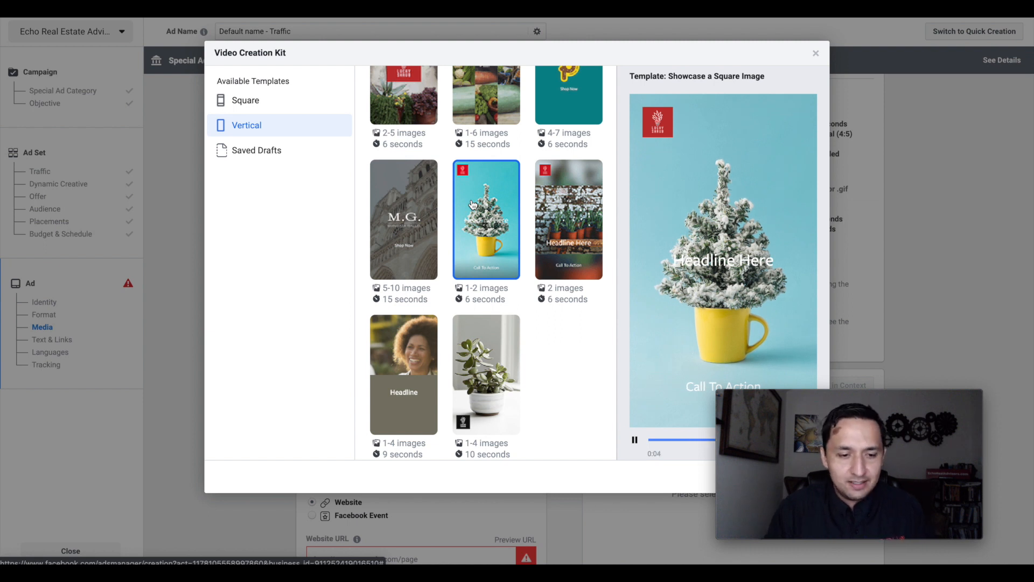
pyautogui.click(817, 53)
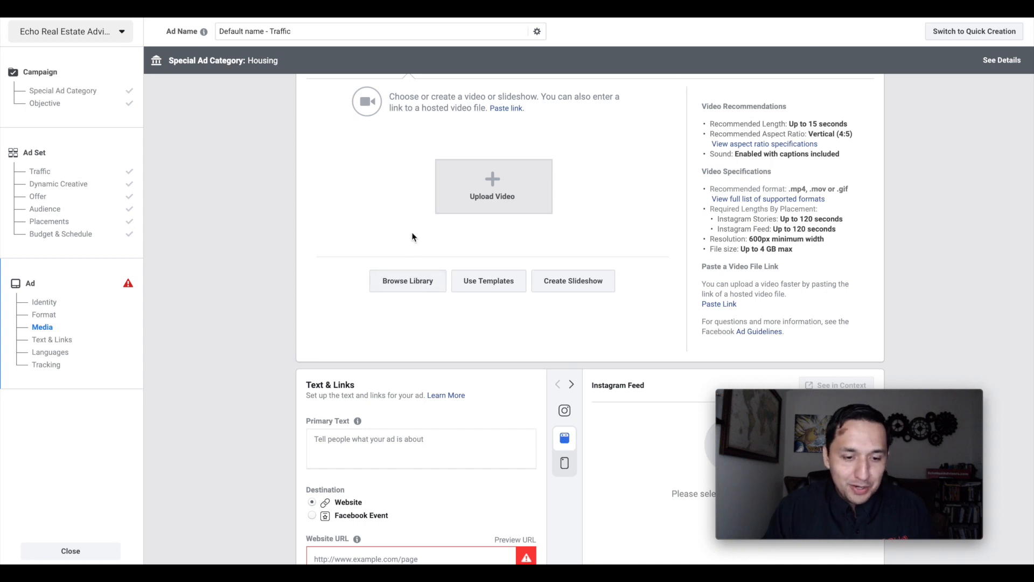
# - Set the media type to Image, search the free stock images for "open house" and add the photo of the house with a green lawn
pyautogui.scroll(1, 412, 237)
pyautogui.click(339, 115)
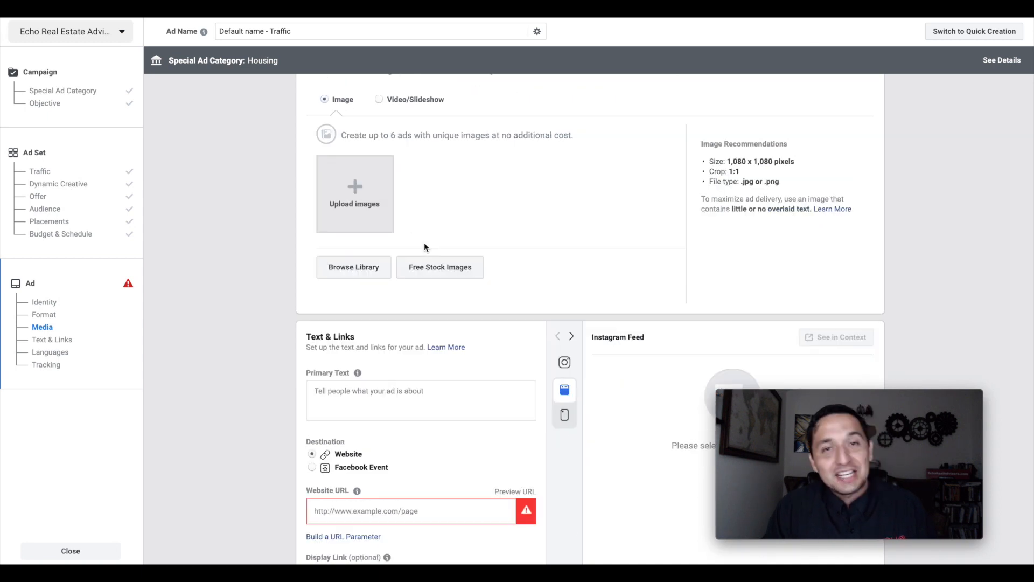
pyautogui.click(425, 267)
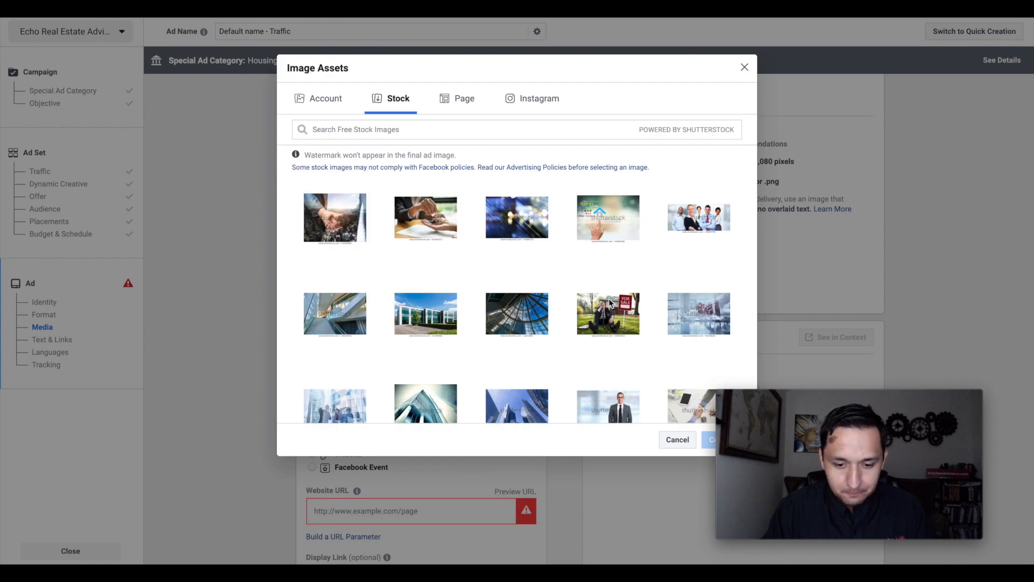
pyautogui.click(398, 132)
pyautogui.write('open hou')
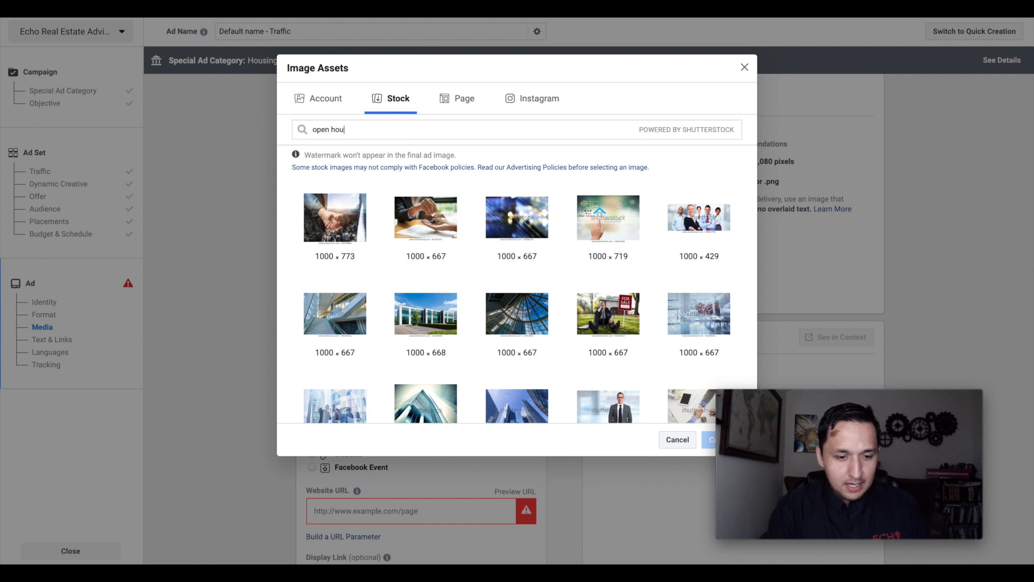
pyautogui.write('se')
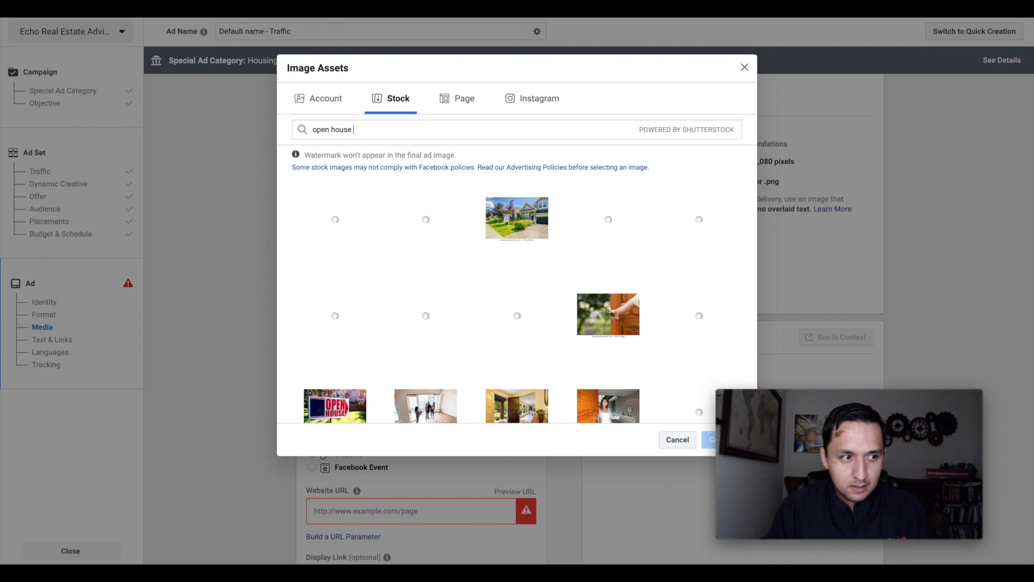
pyautogui.tripleClick(332, 131)
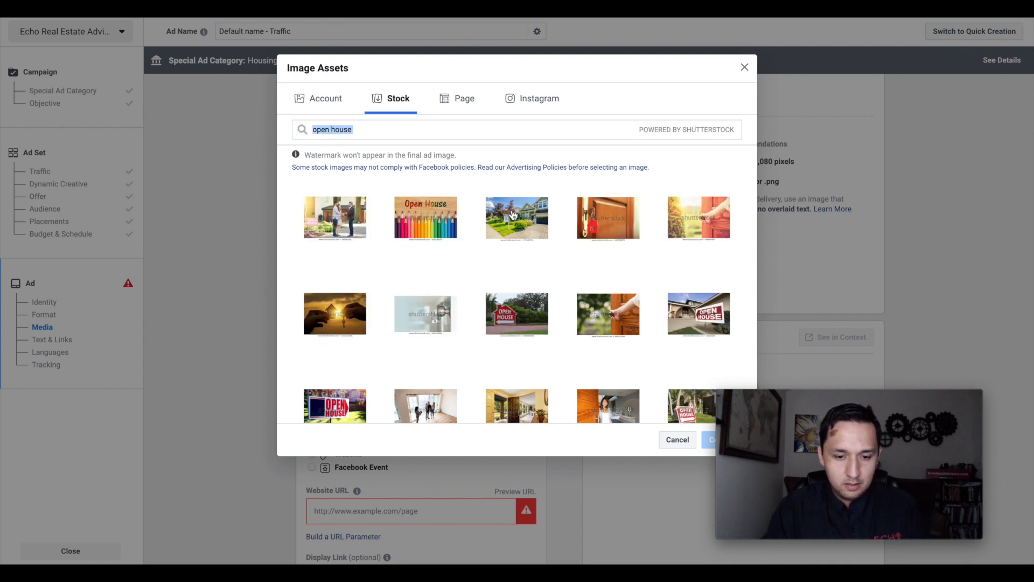
pyautogui.click(512, 215)
pyautogui.click(709, 480)
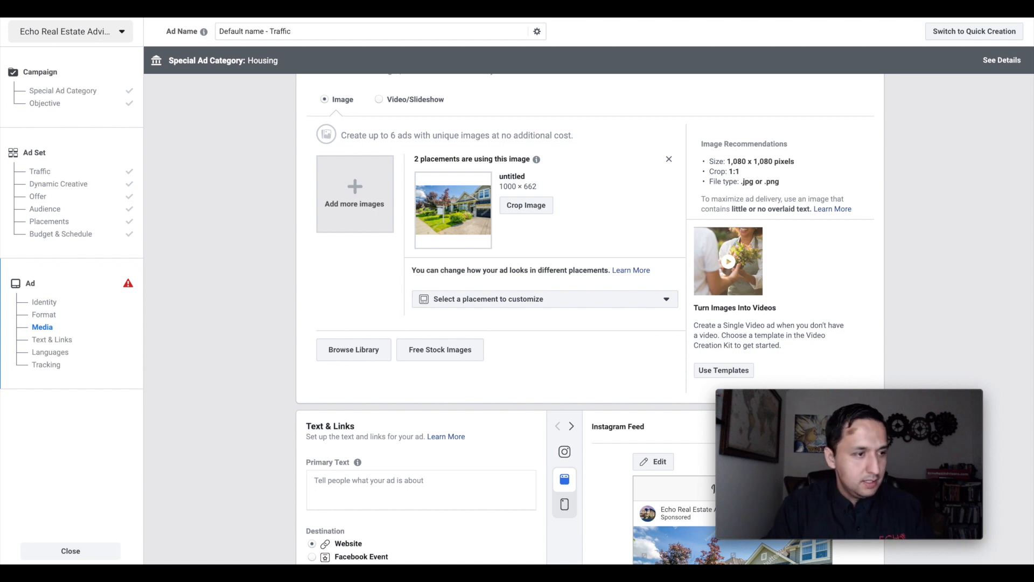
# - Paste the copied ad text beginning "Finding the right home can be a TOUGH process" and ending with {LINK} as the primary text
pyautogui.scroll(-3, 550, 376)
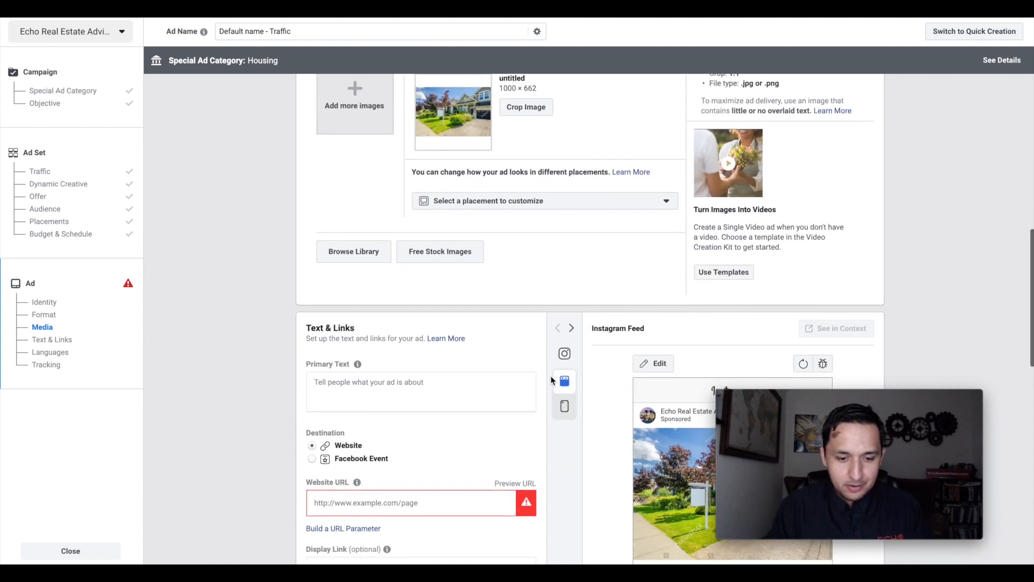
pyautogui.scroll(2, 550, 376)
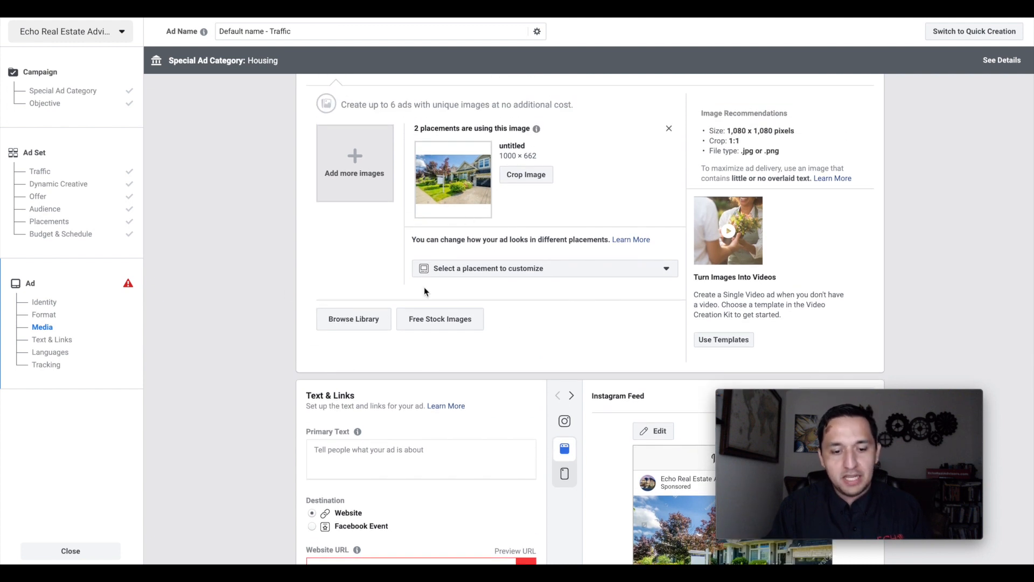
pyautogui.scroll(1, 389, 320)
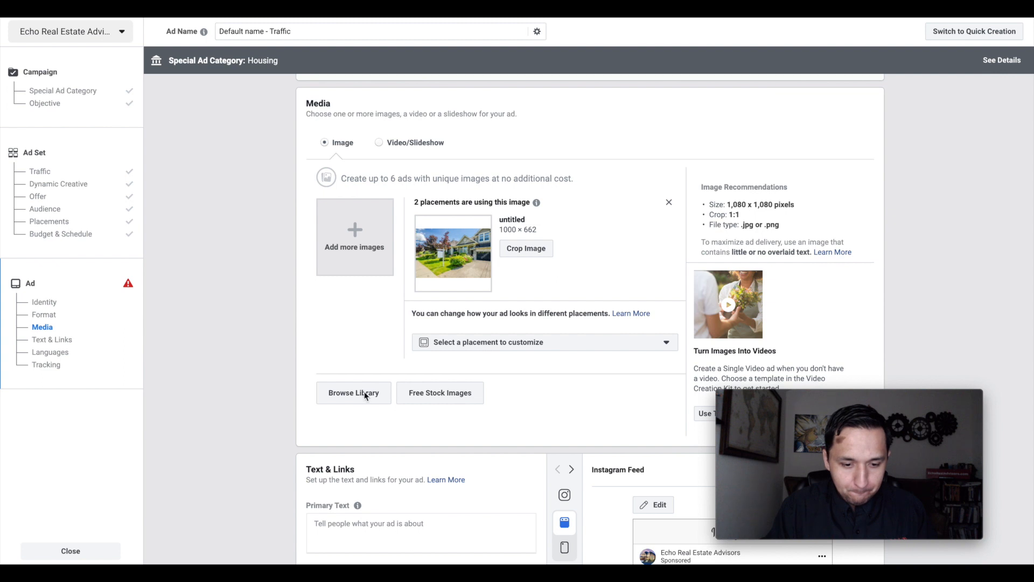
pyautogui.scroll(-4, 364, 396)
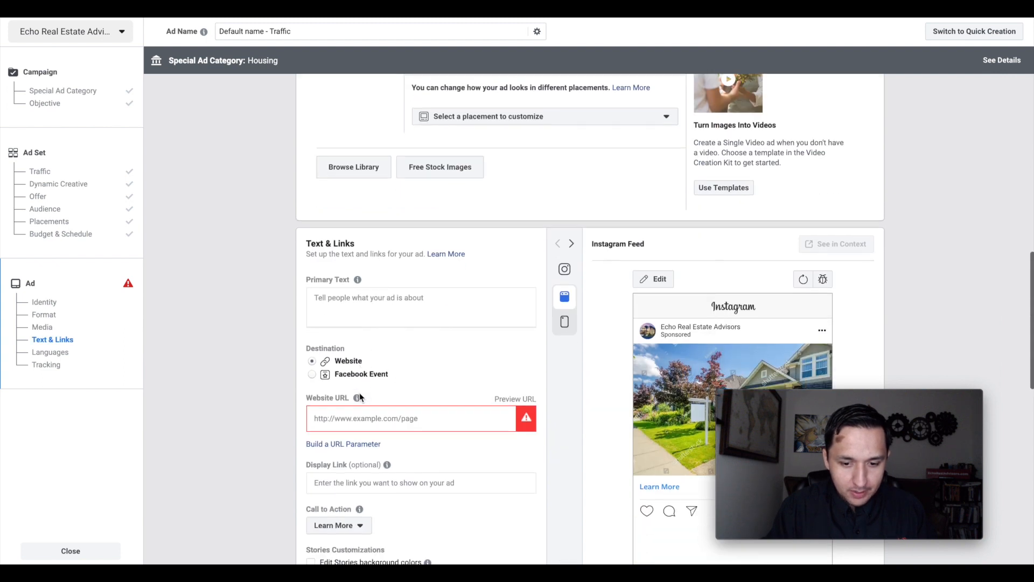
pyautogui.scroll(-2, 359, 397)
pyautogui.click(366, 214)
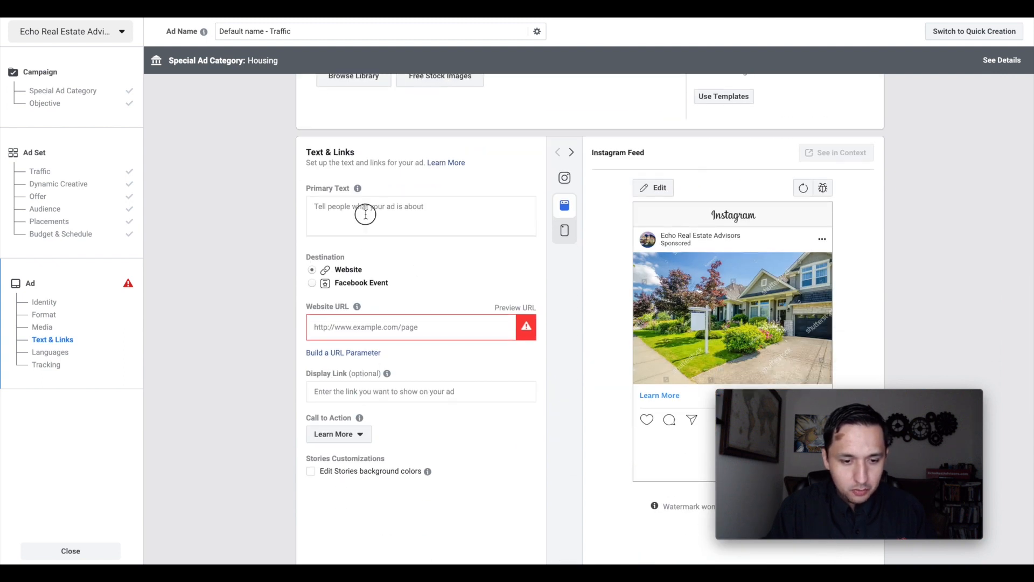
pyautogui.hotkey('ctrl', 'v')
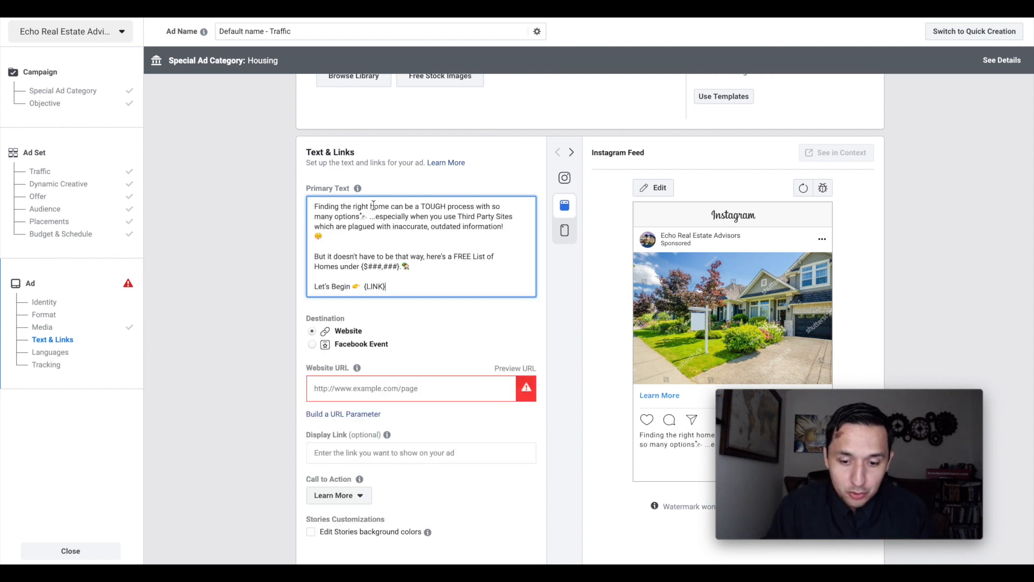
# - Compare the ad's Instagram Feed and Instagram Stories previews, checking how the house photo and primary text appear in each
pyautogui.scroll(-8, 773, 249)
pyautogui.scroll(3, 773, 249)
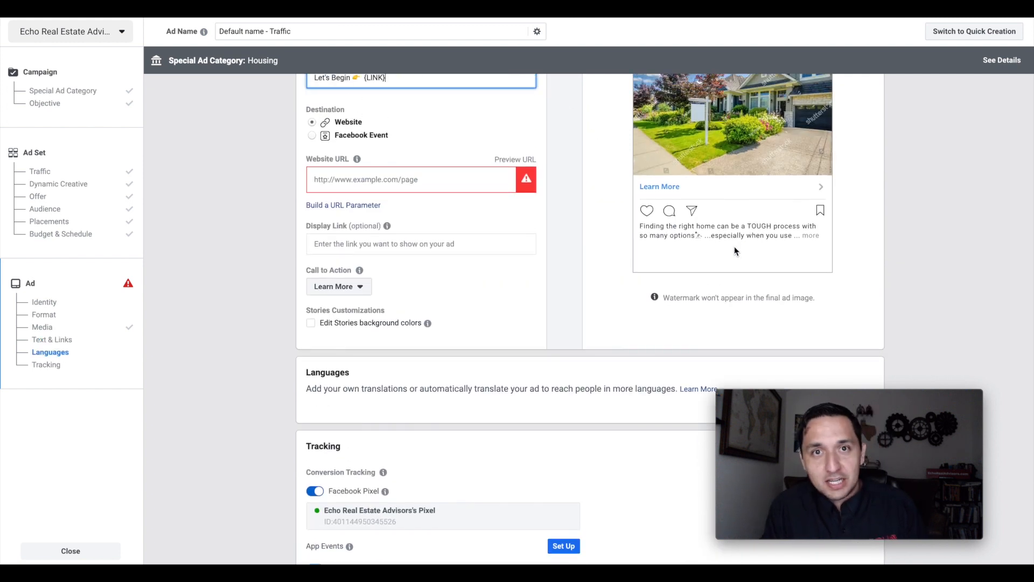
pyautogui.scroll(3, 735, 246)
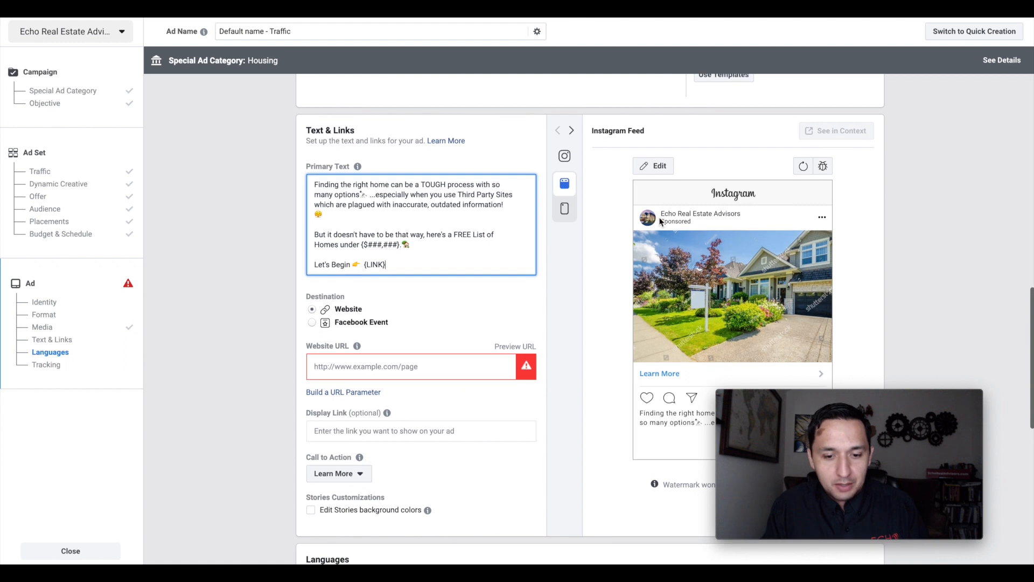
pyautogui.click(566, 209)
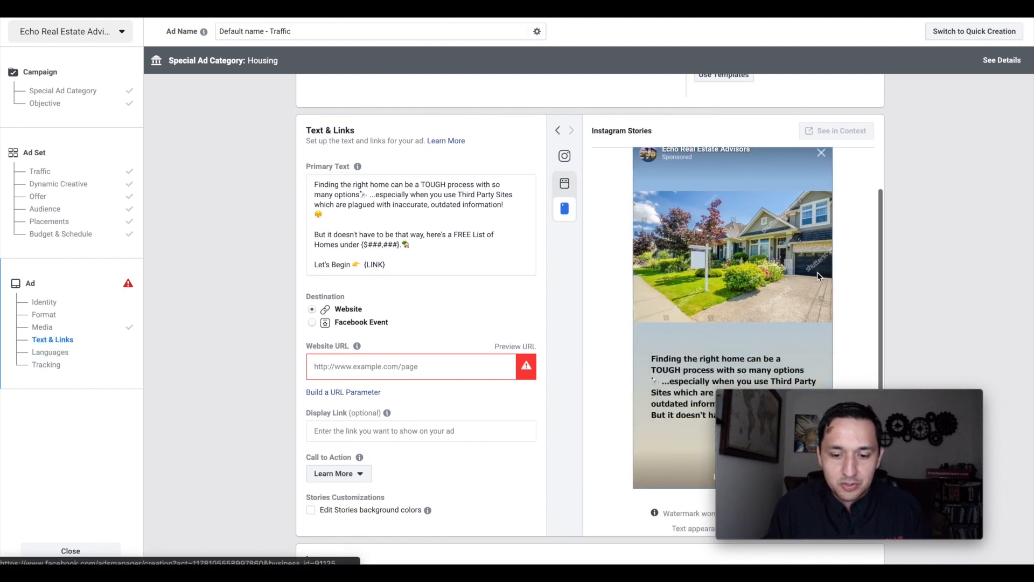
pyautogui.click(563, 183)
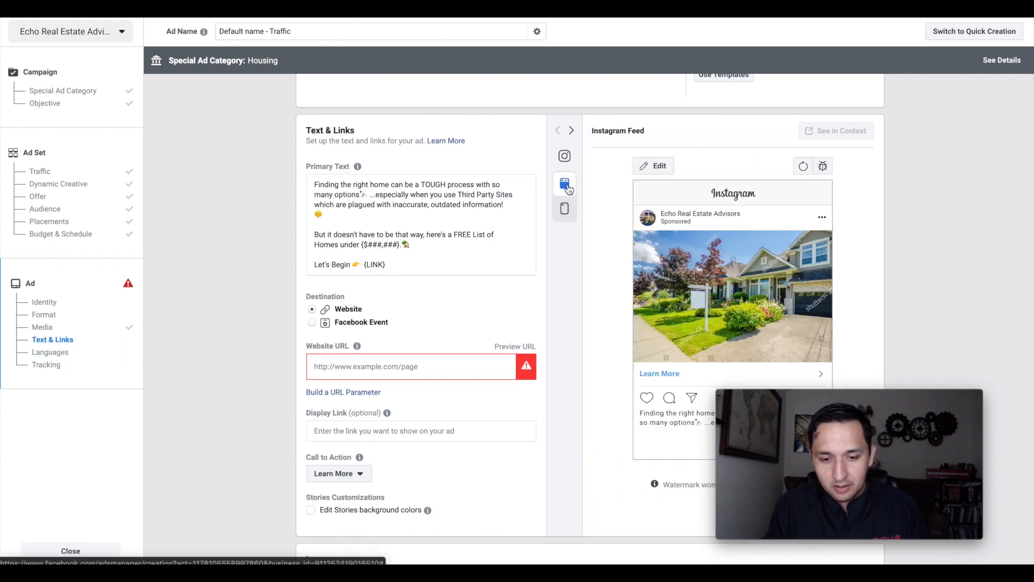
pyautogui.scroll(-4, 668, 299)
pyautogui.scroll(3, 668, 298)
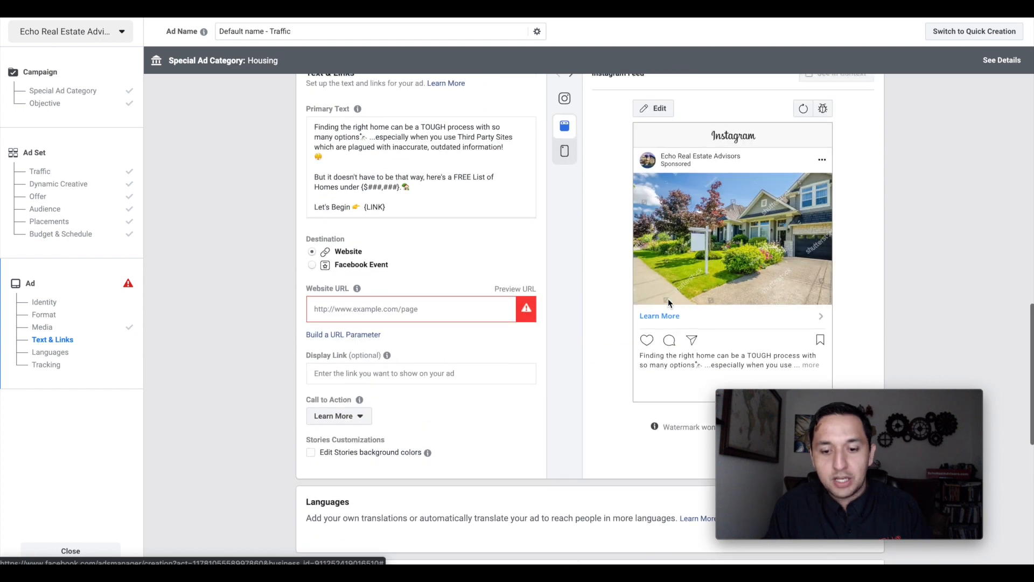
pyautogui.click(565, 153)
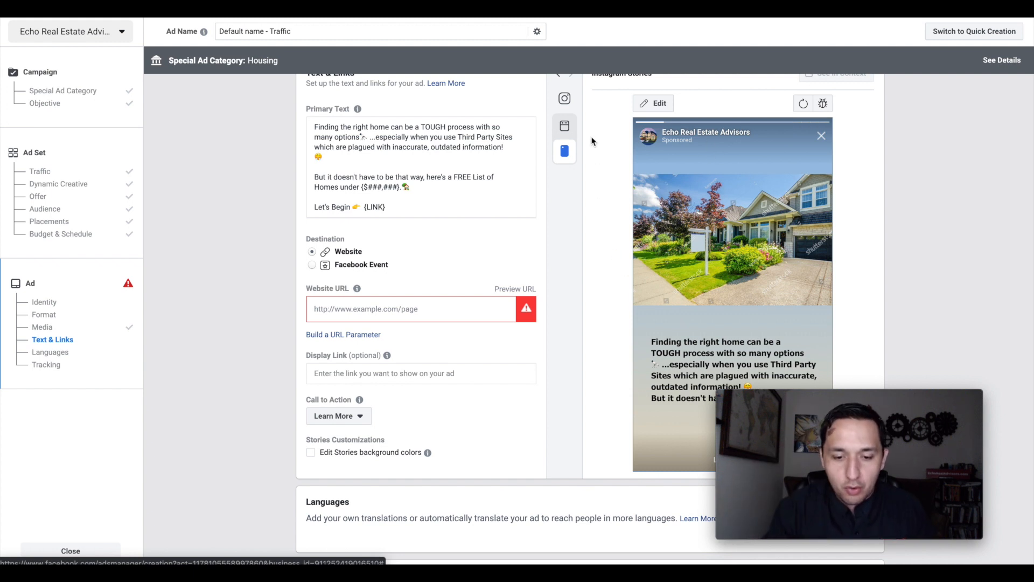
pyautogui.click(575, 126)
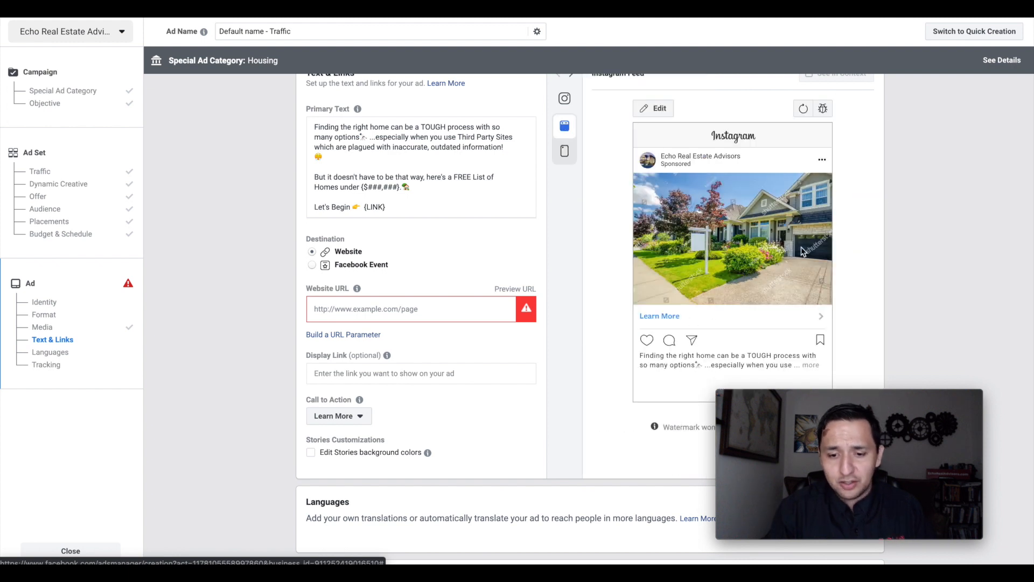
pyautogui.click(565, 153)
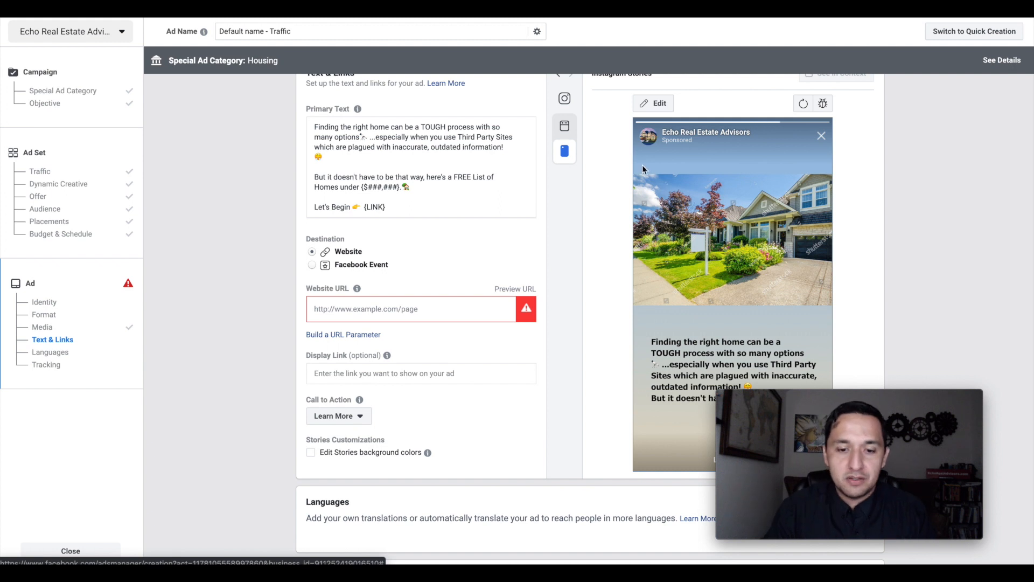
pyautogui.click(565, 131)
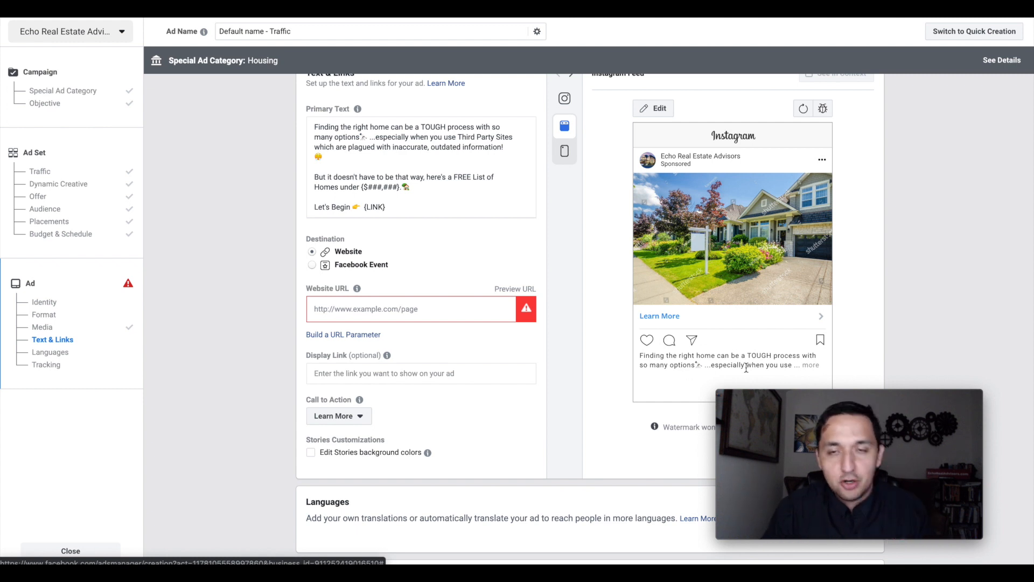
pyautogui.click(398, 201)
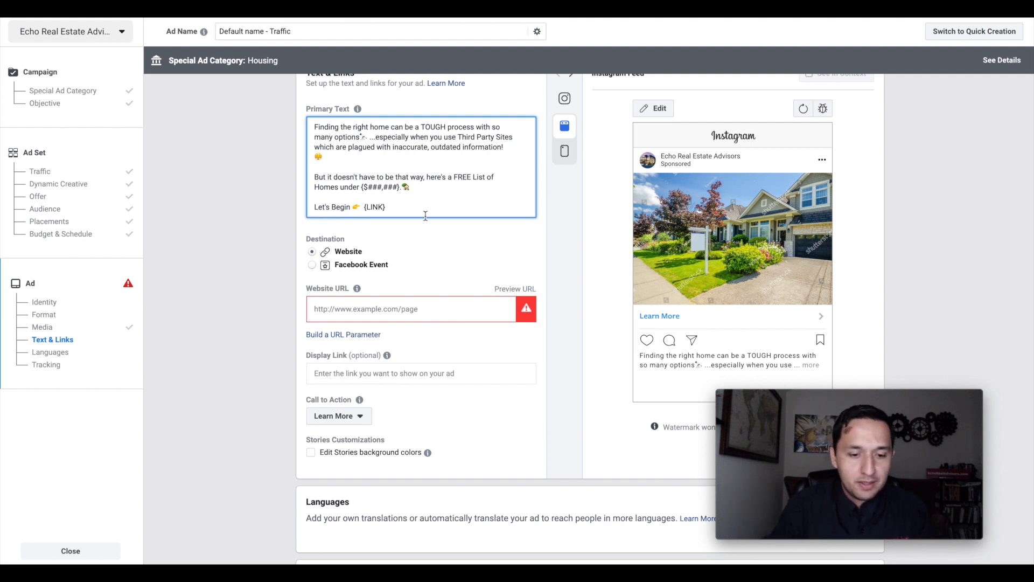
pyautogui.moveTo(396, 211); pyautogui.dragTo(364, 210)
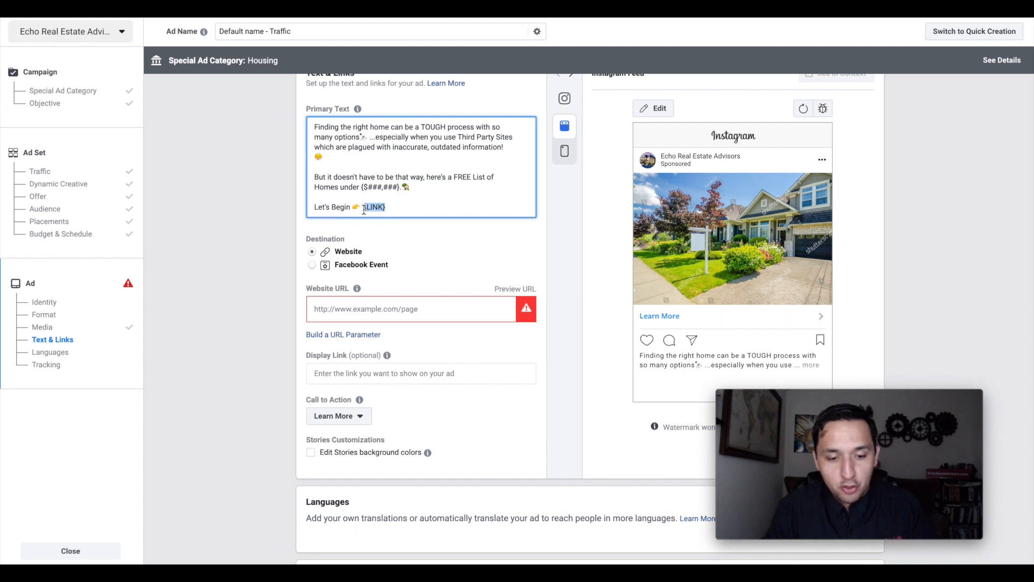
pyautogui.click(352, 311)
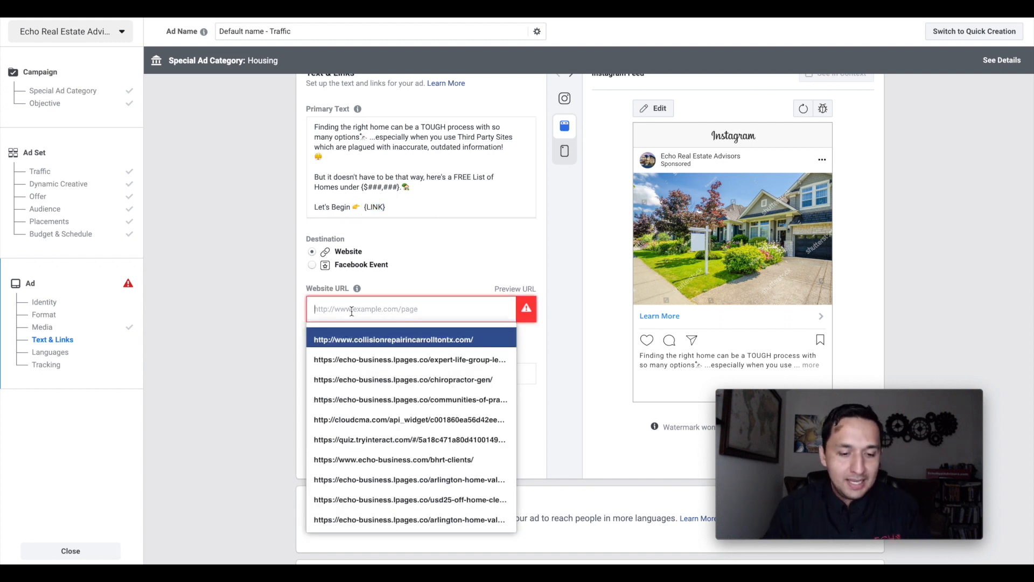
pyautogui.write('www.')
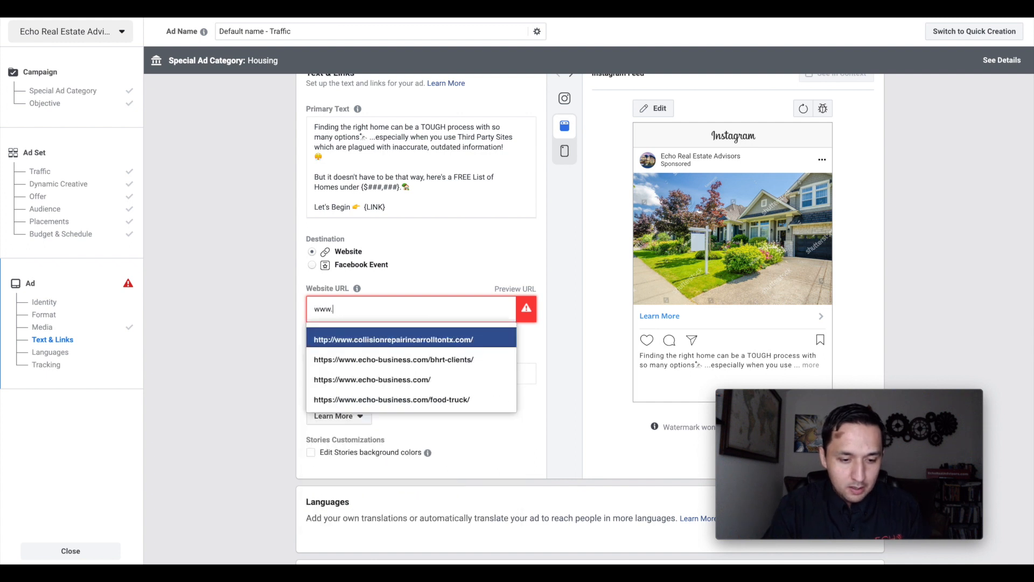
pyautogui.write('ech')
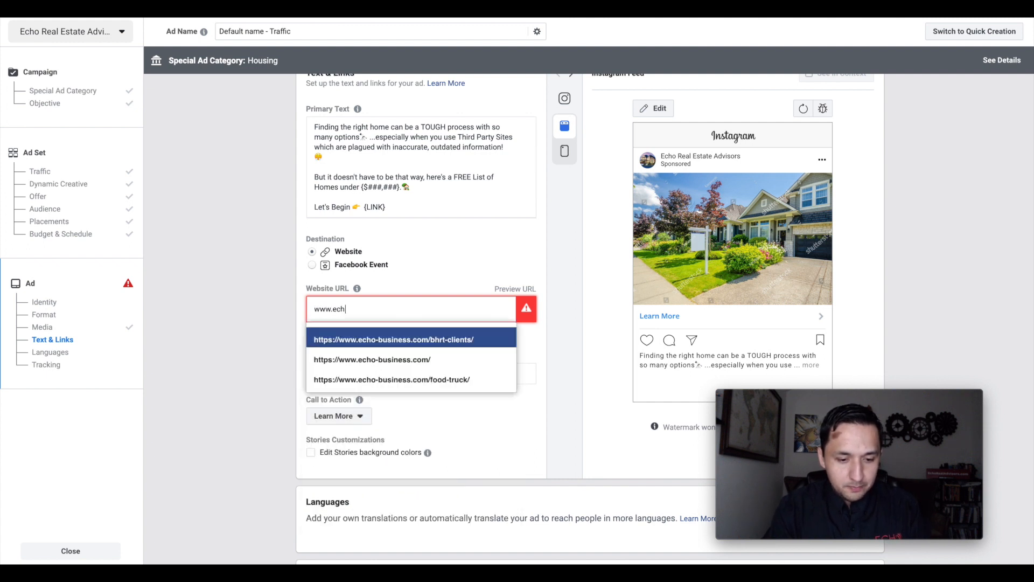
pyautogui.write('orealadvisors.com')
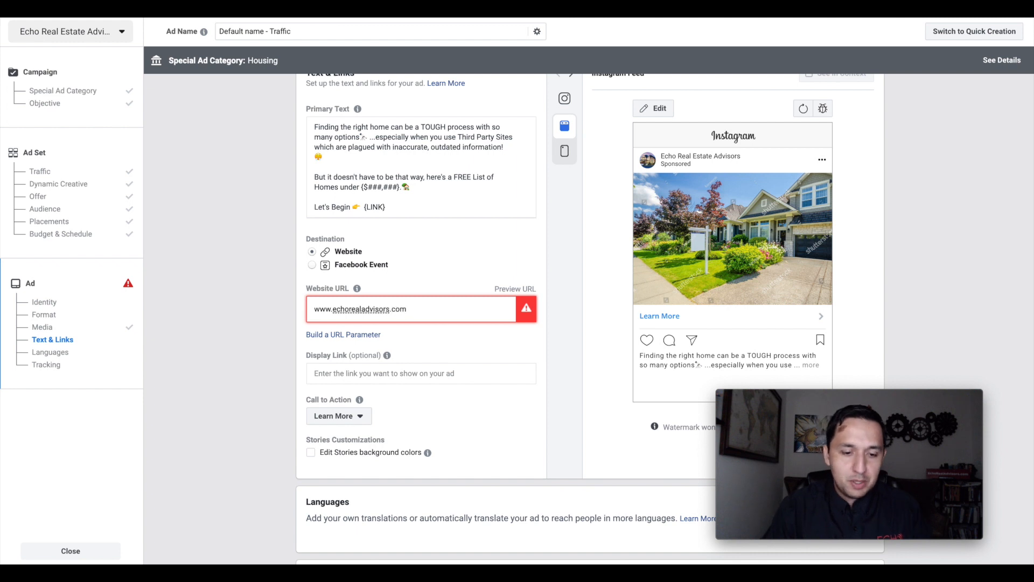
# - Delete the closing "Let's Begin" line with its {LINK} placeholder and the blank lines before it from the primary text
pyautogui.click(414, 207)
pyautogui.moveTo(388, 206); pyautogui.dragTo(364, 208)
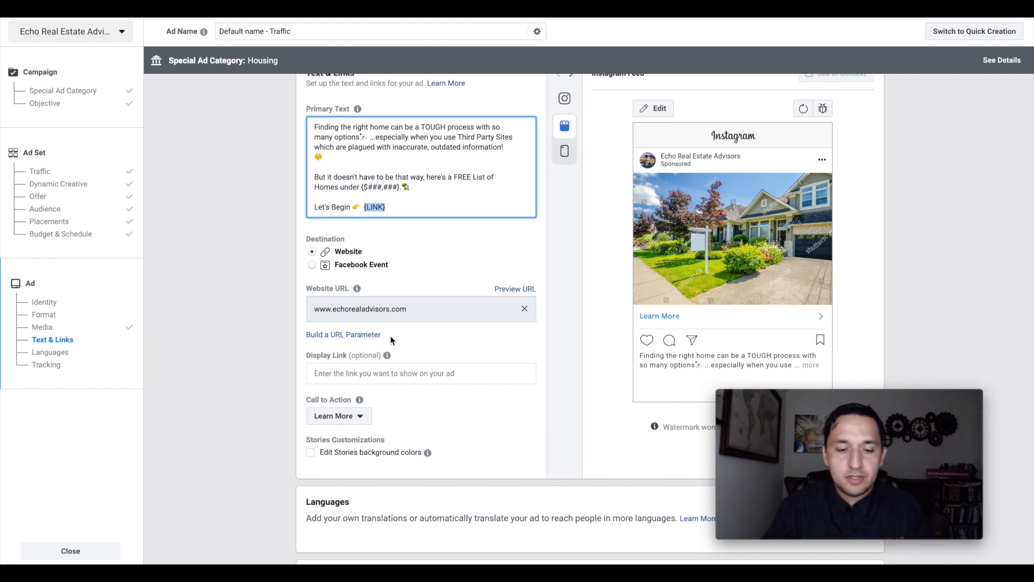
pyautogui.click(411, 206)
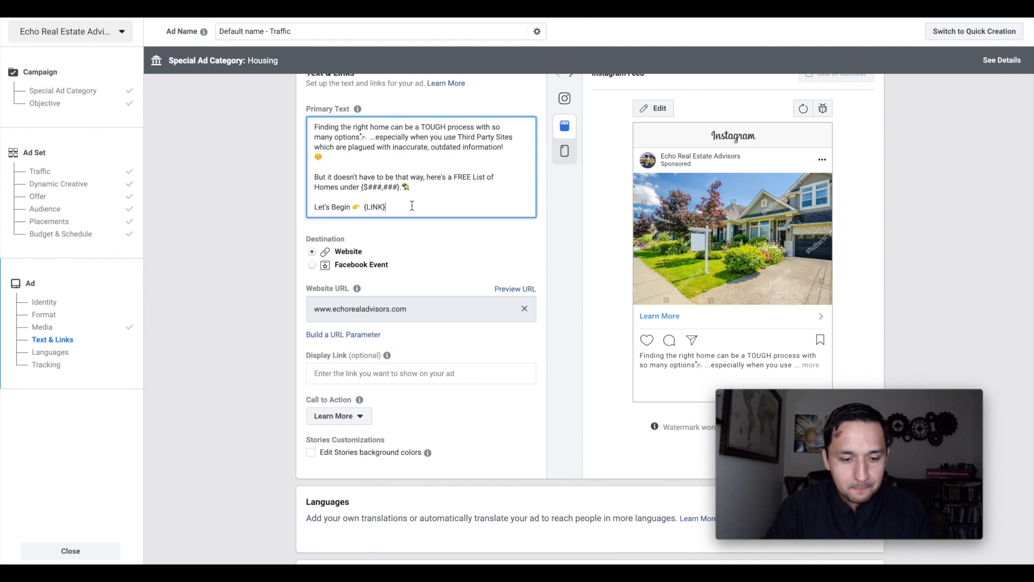
pyautogui.tripleClick(411, 205)
pyautogui.press('BackSpace')
pyautogui.press('BackSpace')
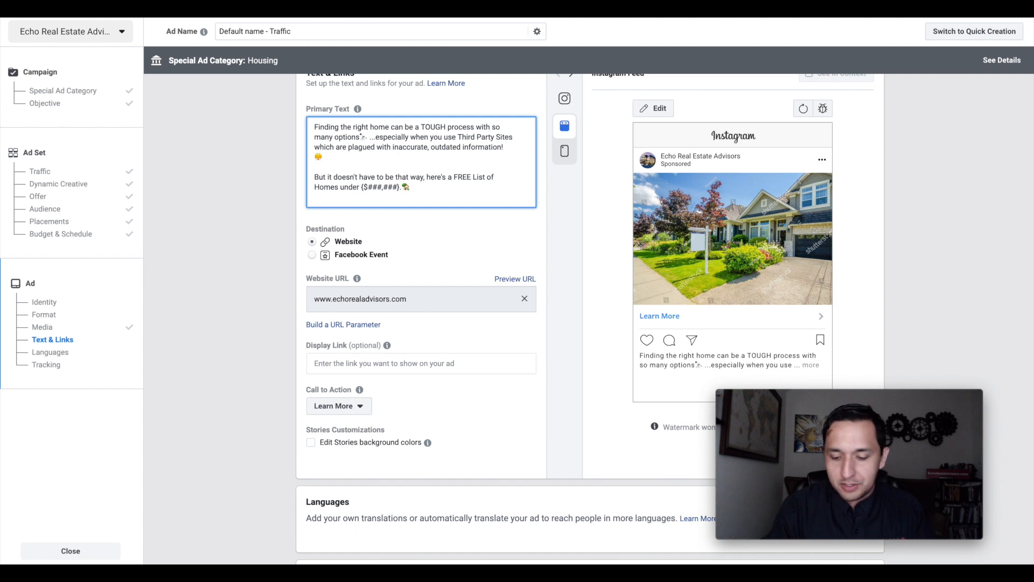
pyautogui.press('BackSpace')
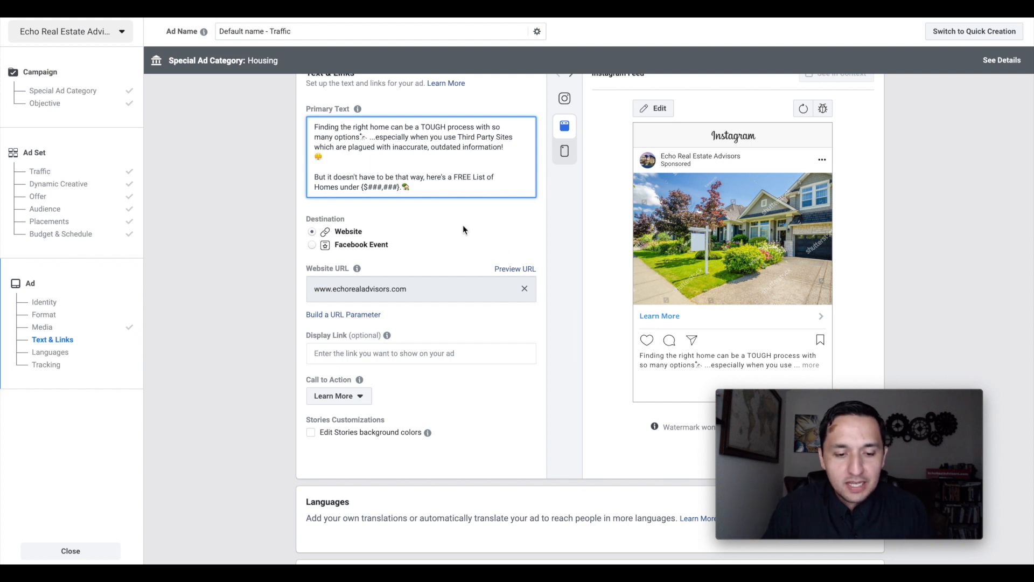
# - Examine the {$###,###} price placeholder in the primary text and the ad's Facebook Pixel and offline event tracking settings
pyautogui.moveTo(371, 189); pyautogui.dragTo(396, 188)
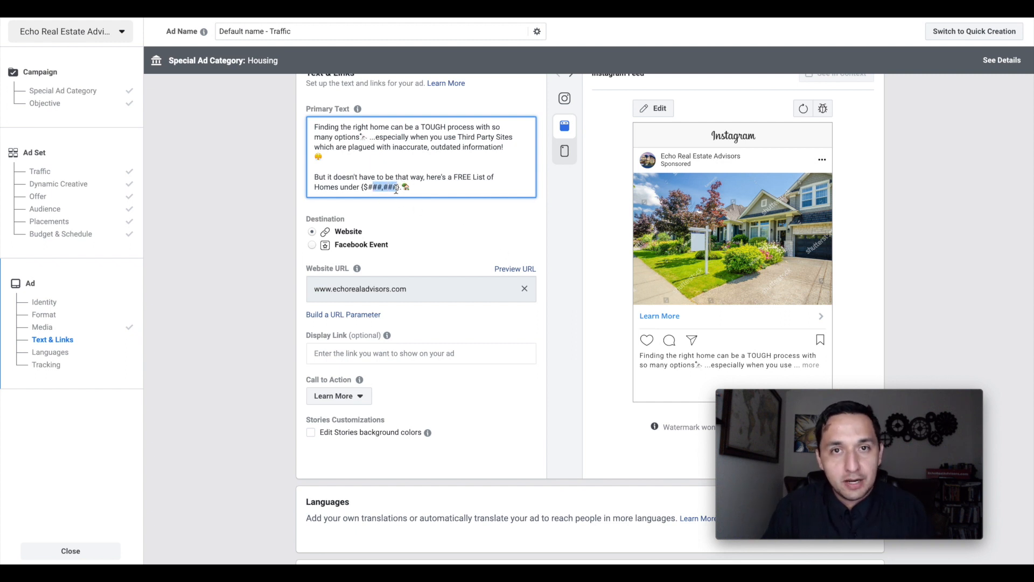
pyautogui.scroll(-5, 590, 315)
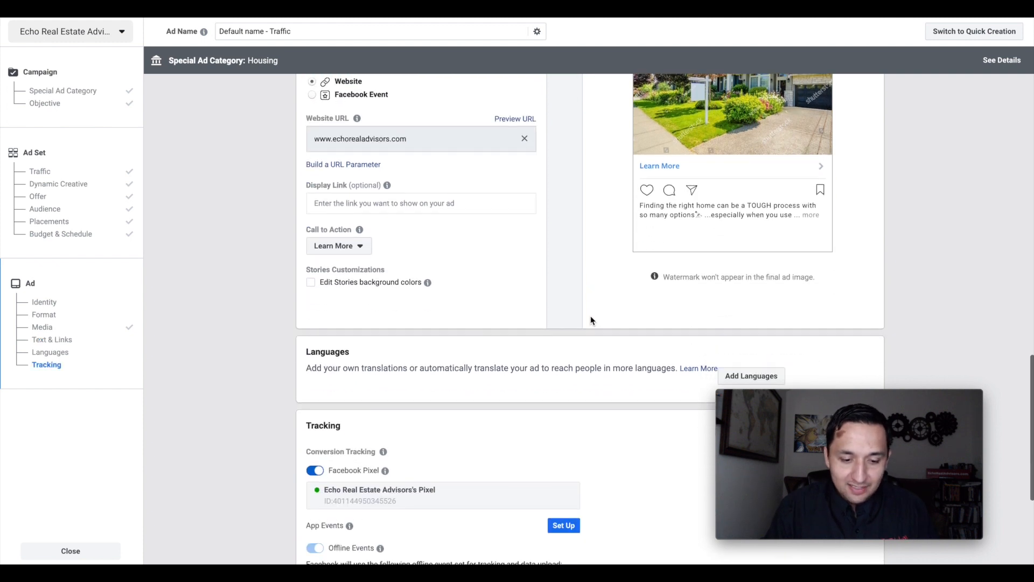
pyautogui.scroll(-2, 591, 317)
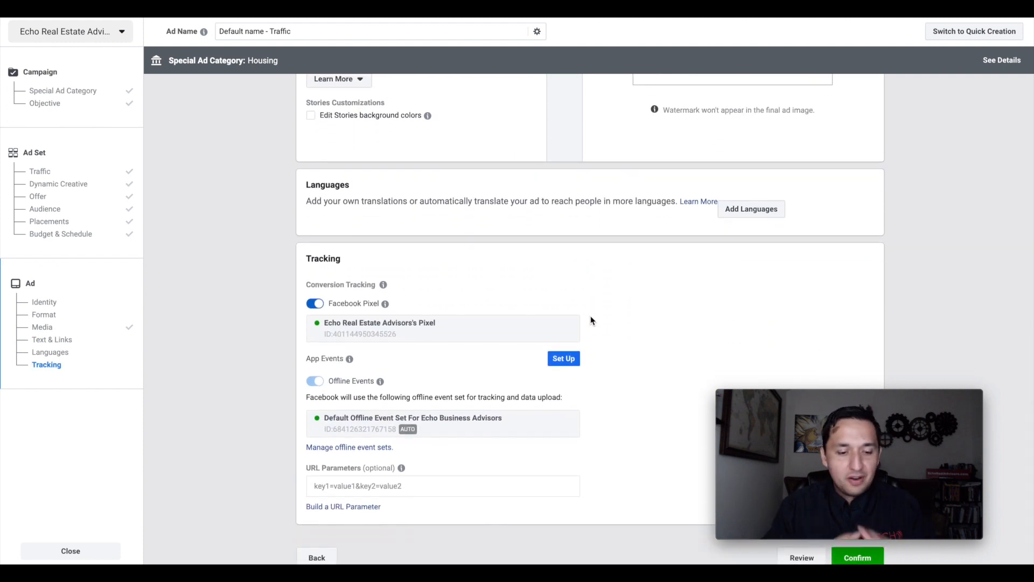
pyautogui.moveTo(387, 304)
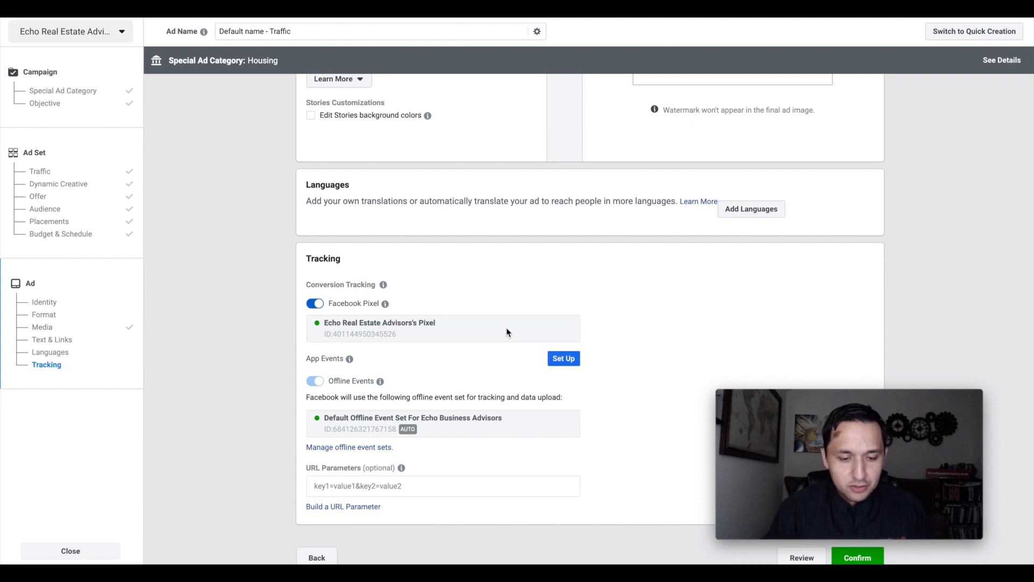